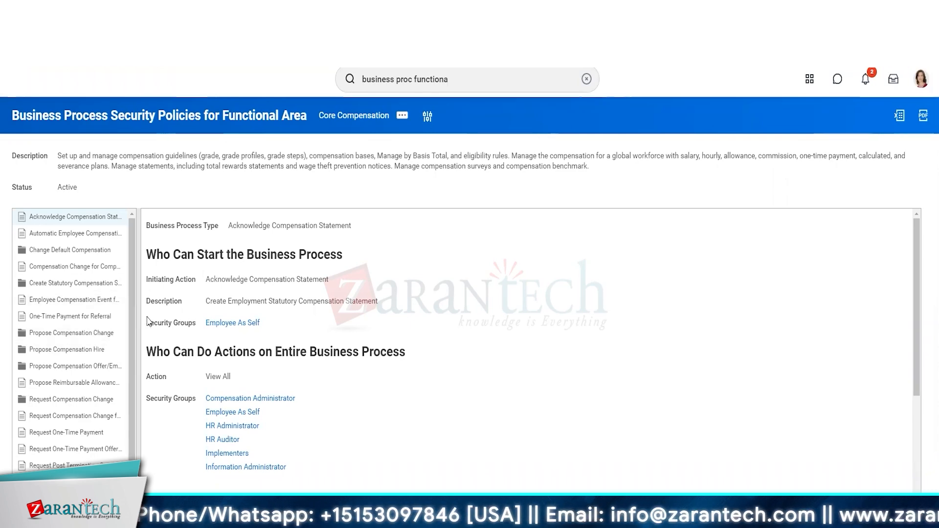
Widen the business process tree and expand Change Default Compensation and its nested Change Benefits for Life Event
{"action": "left_click_drag", "start_coordinate": [139, 322], "coordinate": [231, 329]}
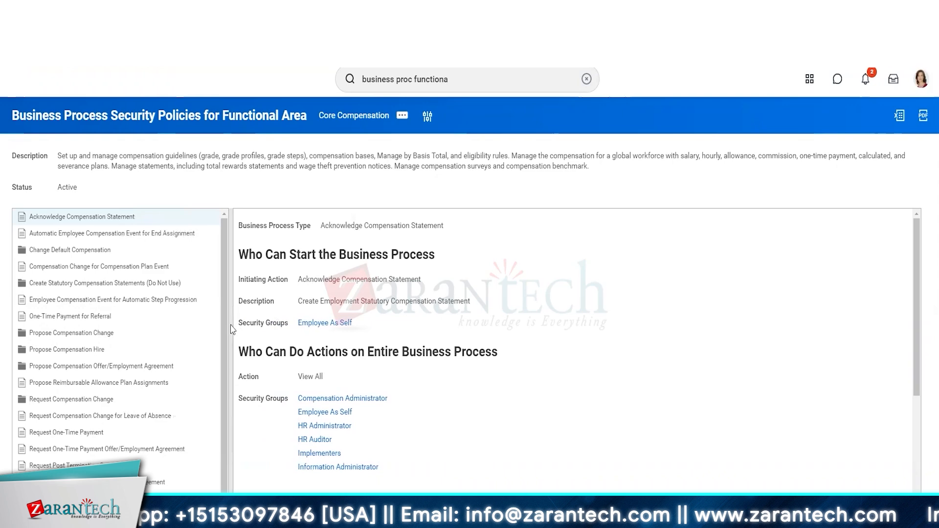
{"action": "left_click", "coordinate": [87, 251]}
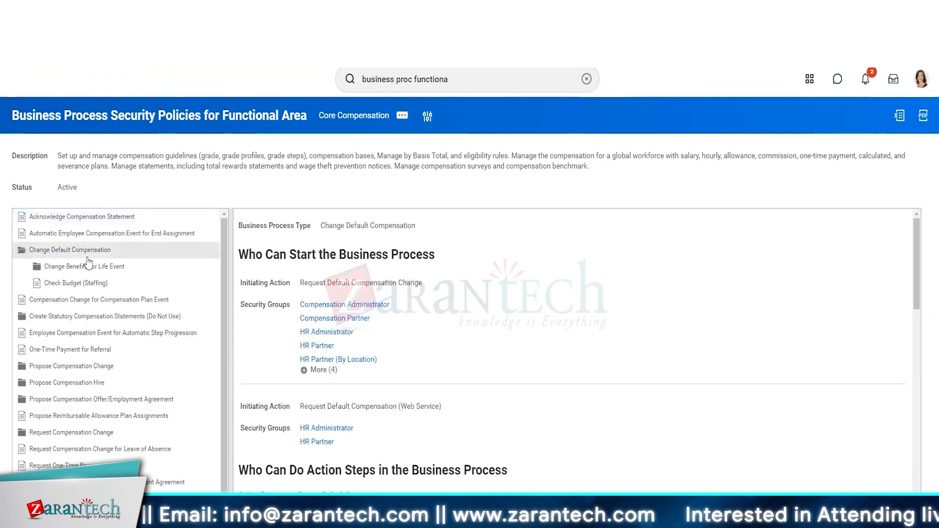
{"action": "left_click", "coordinate": [88, 267]}
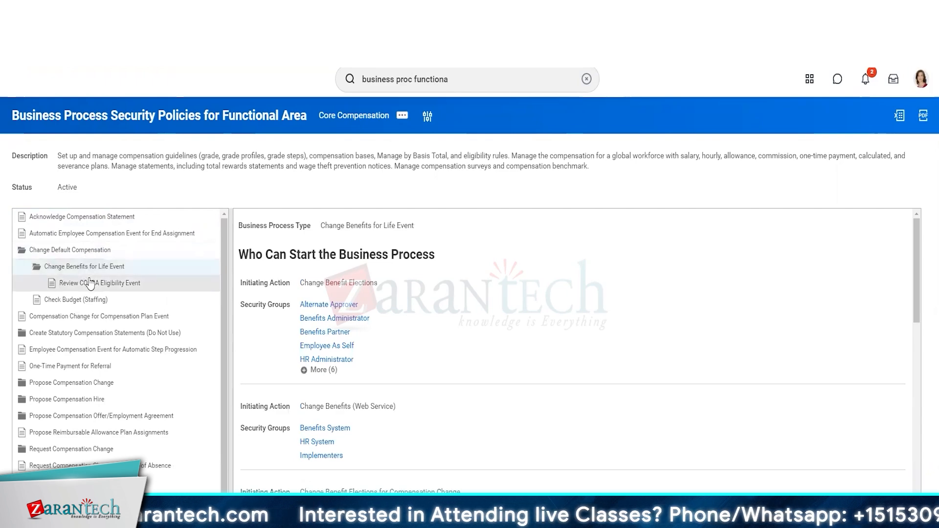
Expand Create Statutory Compensation Statements (Do Not Use) and review its nested Acknowledge Compensation Statement policy
{"action": "left_click", "coordinate": [93, 333]}
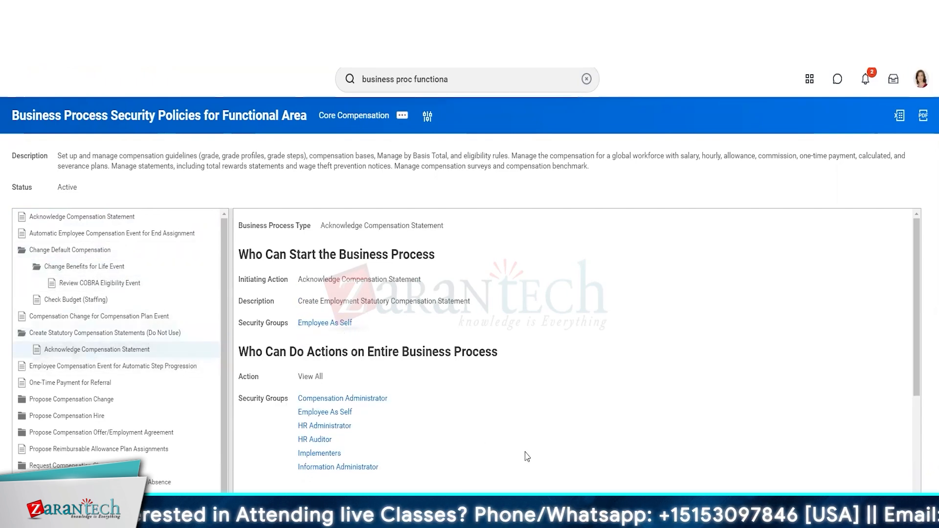
{"action": "scroll", "coordinate": [527, 456], "scroll_direction": "down", "scroll_amount": 1}
{"action": "scroll", "coordinate": [386, 323], "scroll_direction": "up", "scroll_amount": 1}
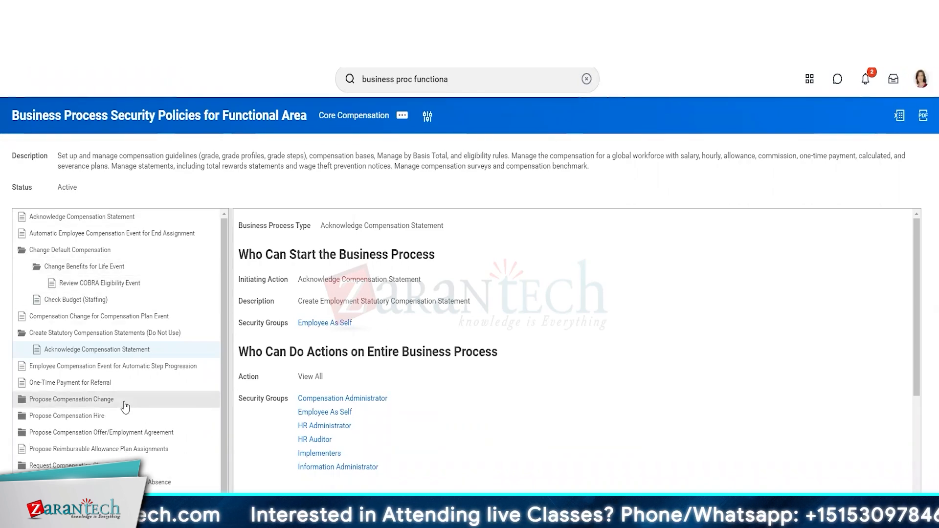
Open the Propose Compensation Hire policy and show all security groups for its Propose Compensation Hire initiating action
{"action": "left_click", "coordinate": [120, 417]}
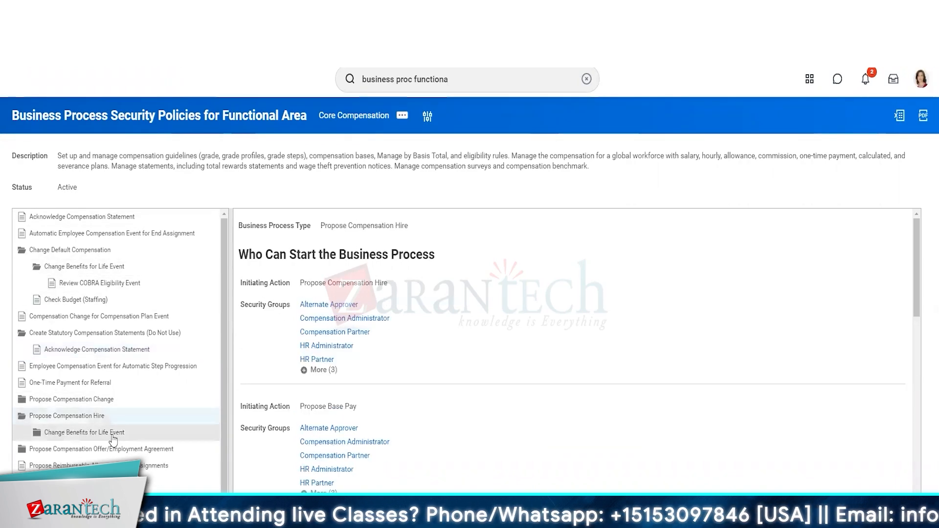
{"action": "left_click", "coordinate": [97, 433]}
{"action": "left_click", "coordinate": [82, 415]}
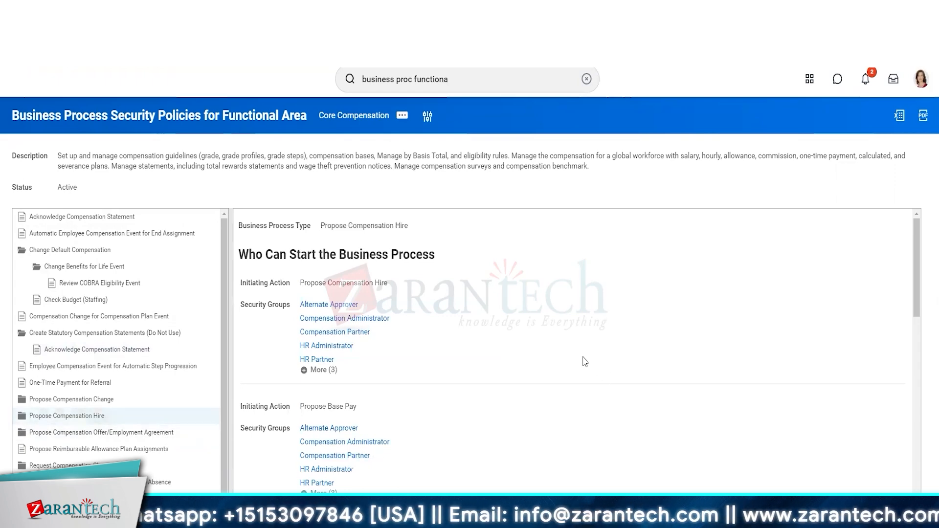
{"action": "left_click", "coordinate": [323, 370]}
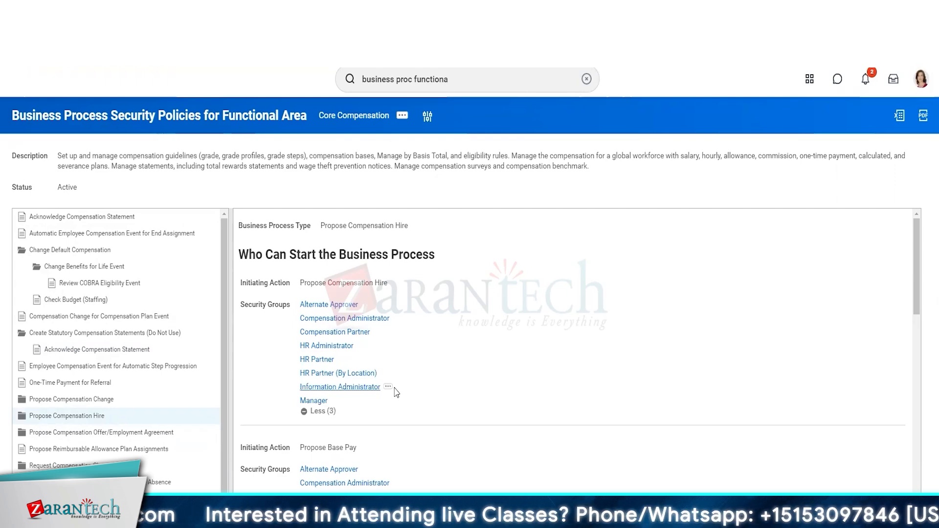
Show all security groups allowed to do the Review Compensation Hire action step
{"action": "scroll", "coordinate": [397, 393], "scroll_direction": "down", "scroll_amount": 5}
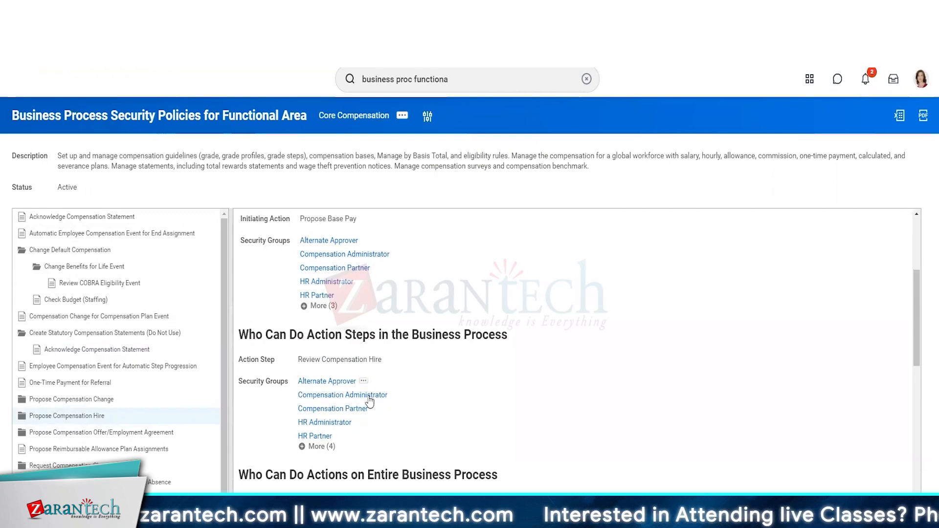
{"action": "left_click", "coordinate": [316, 446]}
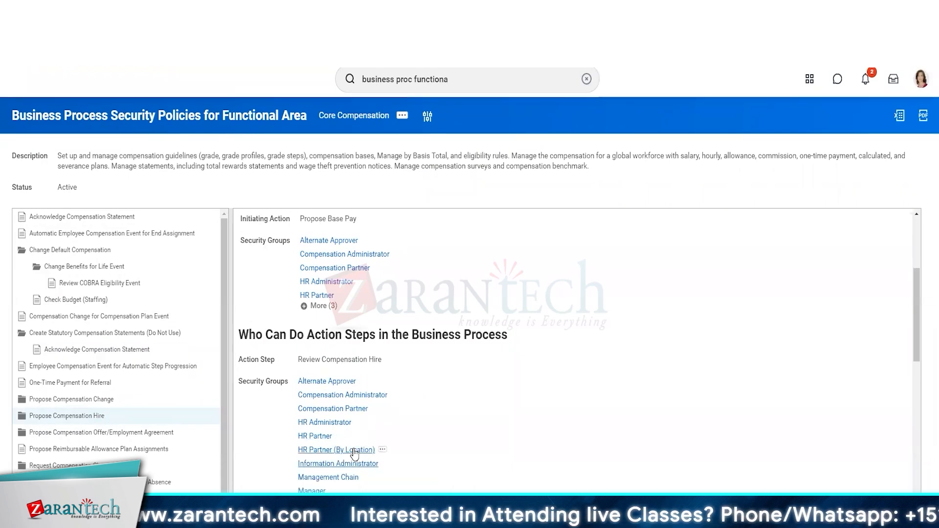
{"action": "scroll", "coordinate": [355, 452], "scroll_direction": "down", "scroll_amount": 3}
Examine which security groups can do actions on the entire Propose Compensation Hire process, including Approve, Rescind, Correct, reassignment and Deny actions
{"action": "scroll", "coordinate": [355, 455], "scroll_direction": "down", "scroll_amount": 2}
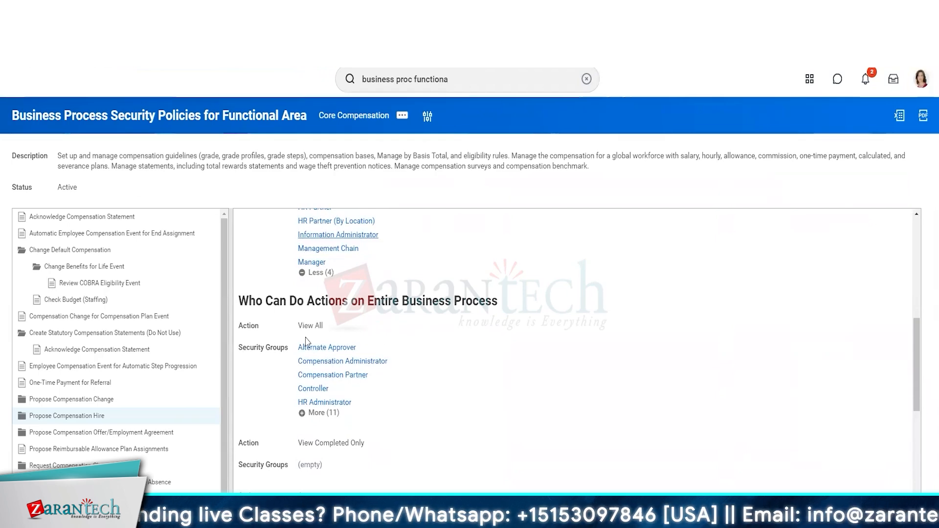
{"action": "scroll", "coordinate": [308, 341], "scroll_direction": "down", "scroll_amount": 4}
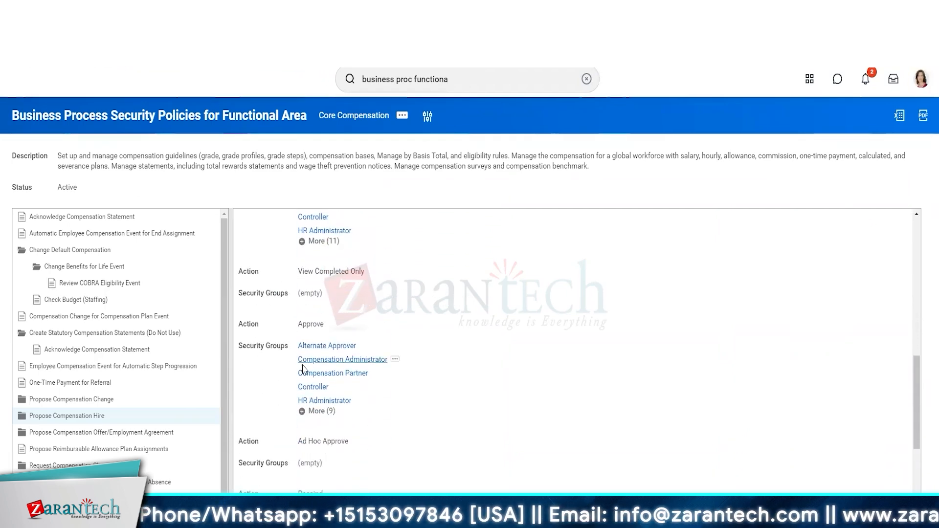
{"action": "scroll", "coordinate": [326, 391], "scroll_direction": "down", "scroll_amount": 4}
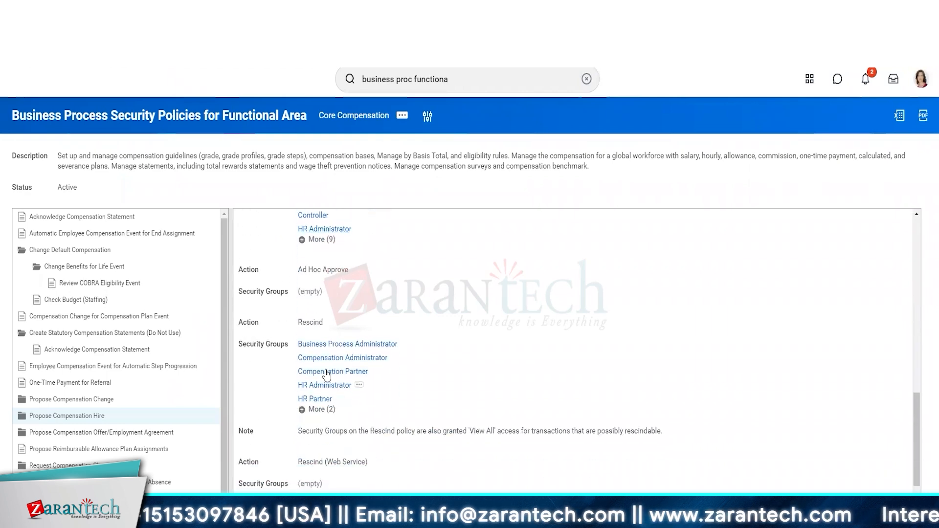
{"action": "scroll", "coordinate": [324, 356], "scroll_direction": "down", "scroll_amount": 3}
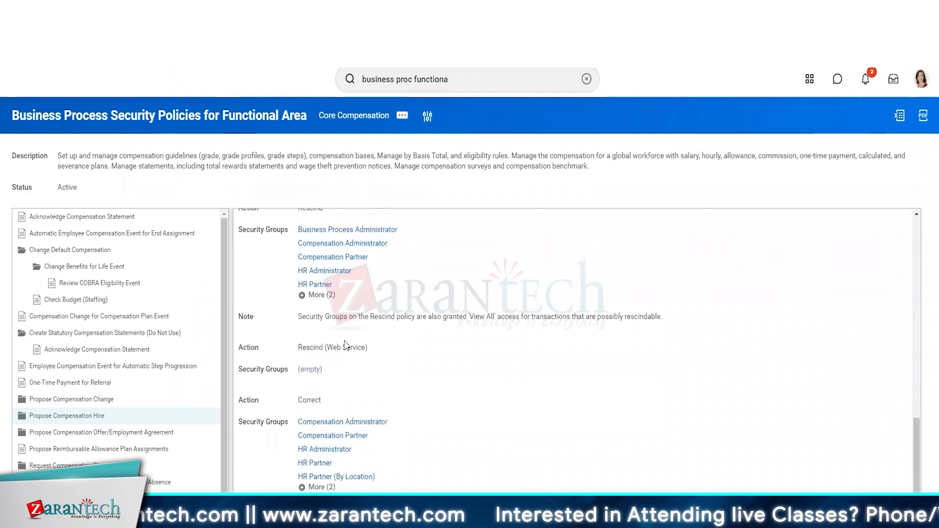
{"action": "scroll", "coordinate": [346, 346], "scroll_direction": "up", "scroll_amount": 6}
{"action": "scroll", "coordinate": [348, 355], "scroll_direction": "down", "scroll_amount": 1}
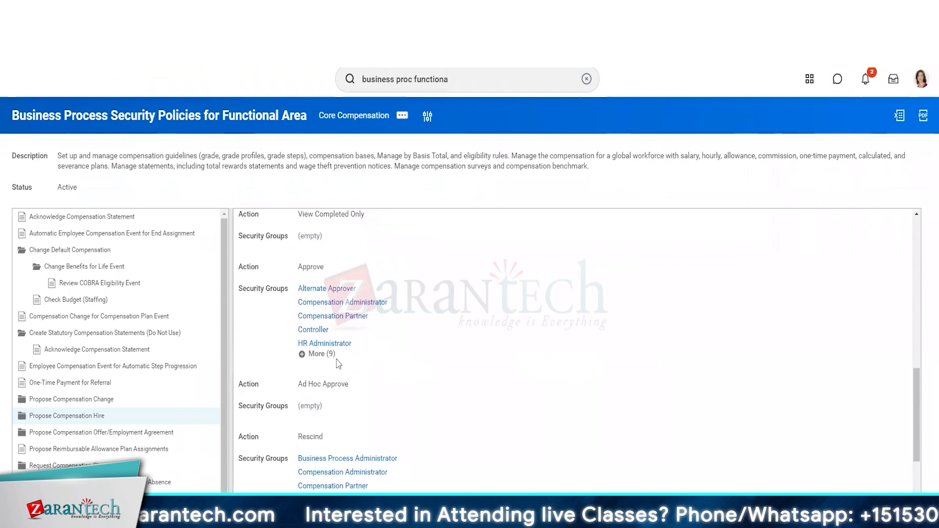
{"action": "scroll", "coordinate": [343, 365], "scroll_direction": "up", "scroll_amount": 3}
{"action": "scroll", "coordinate": [337, 363], "scroll_direction": "up", "scroll_amount": 3}
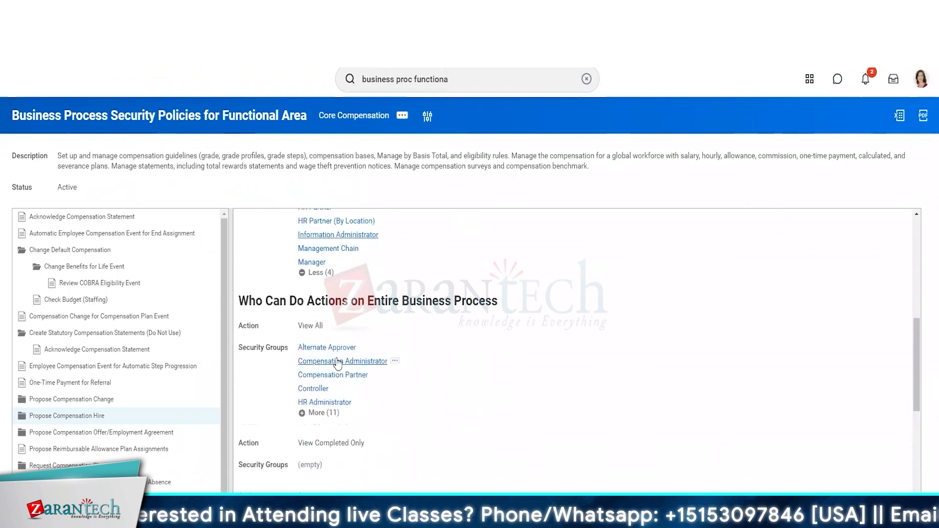
{"action": "scroll", "coordinate": [338, 363], "scroll_direction": "down", "scroll_amount": 6}
{"action": "scroll", "coordinate": [337, 364], "scroll_direction": "down", "scroll_amount": 4}
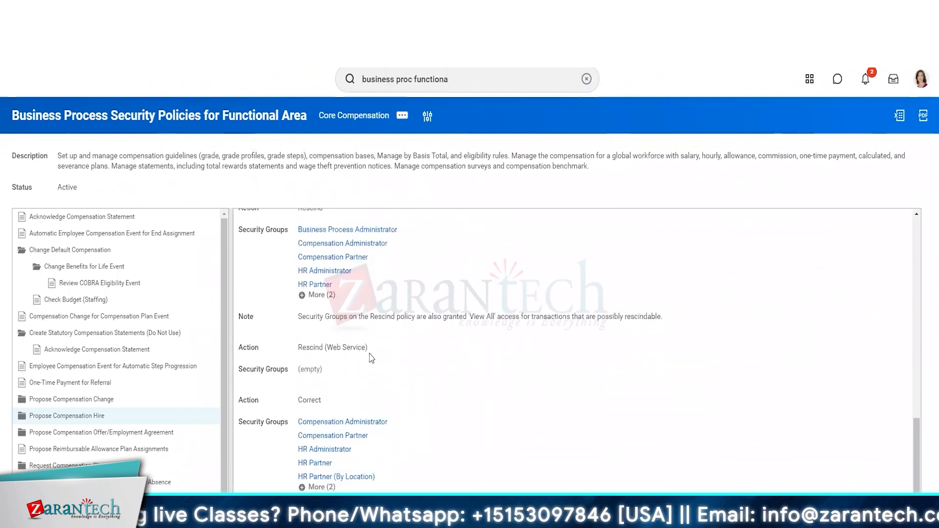
{"action": "left_click_drag", "start_coordinate": [365, 348], "coordinate": [330, 343]}
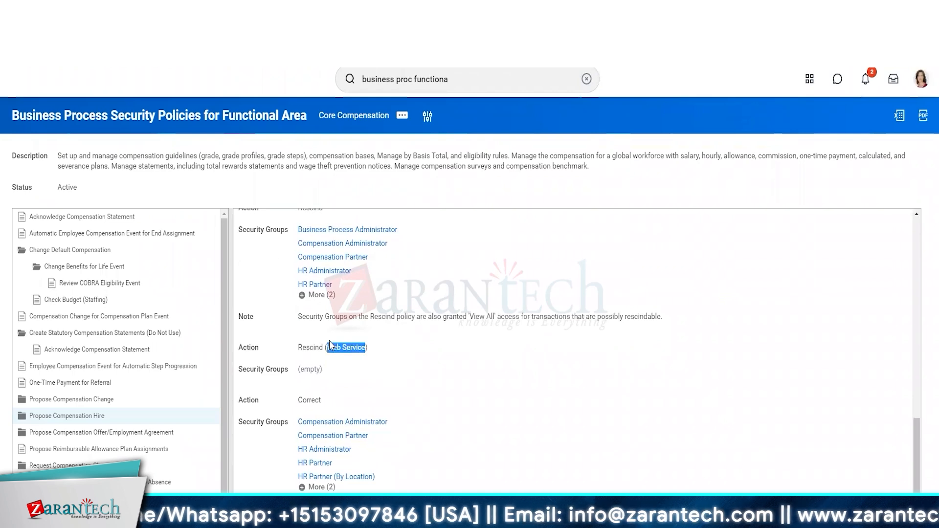
{"action": "scroll", "coordinate": [329, 343], "scroll_direction": "down", "scroll_amount": 3}
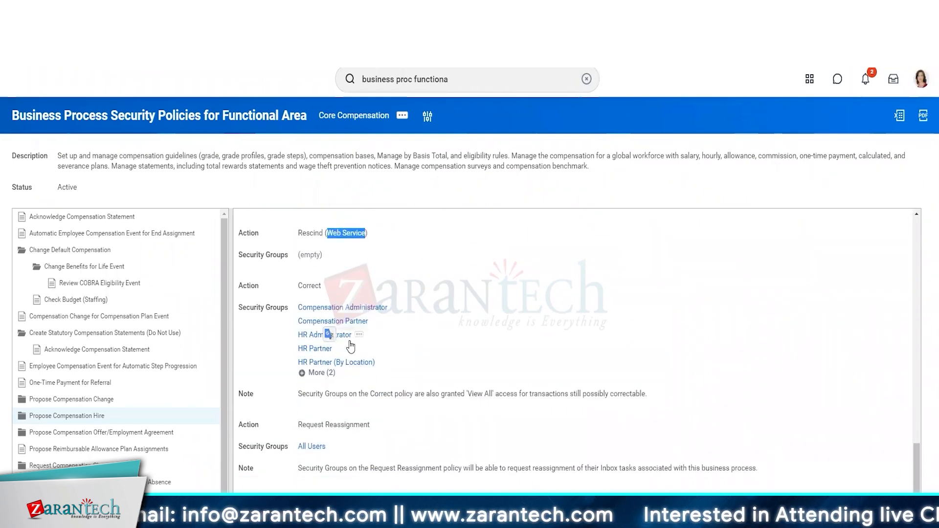
{"action": "scroll", "coordinate": [352, 388], "scroll_direction": "down", "scroll_amount": 3}
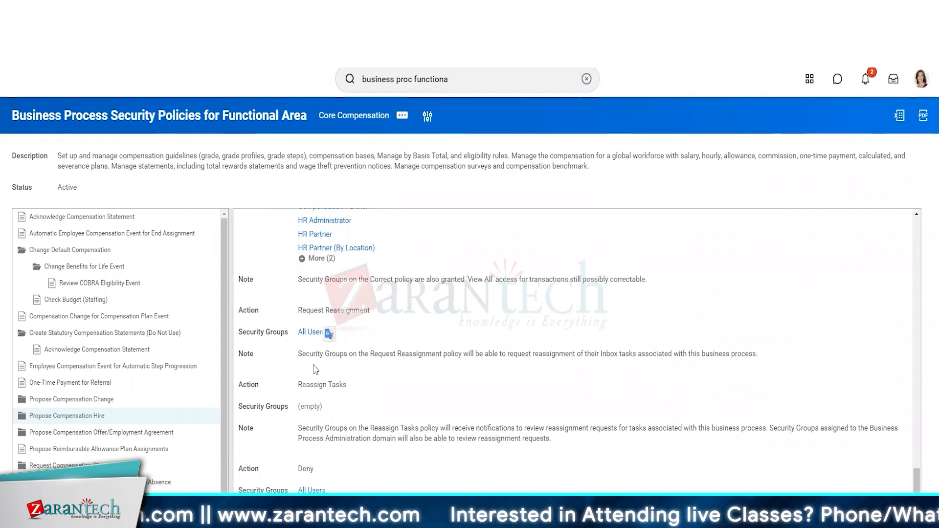
{"action": "scroll", "coordinate": [316, 369], "scroll_direction": "down", "scroll_amount": 3}
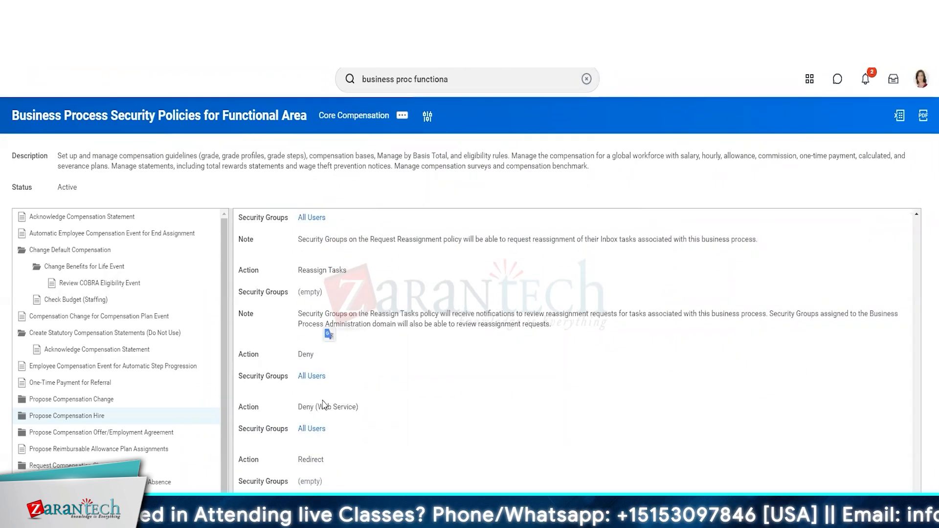
{"action": "double_click", "coordinate": [336, 406]}
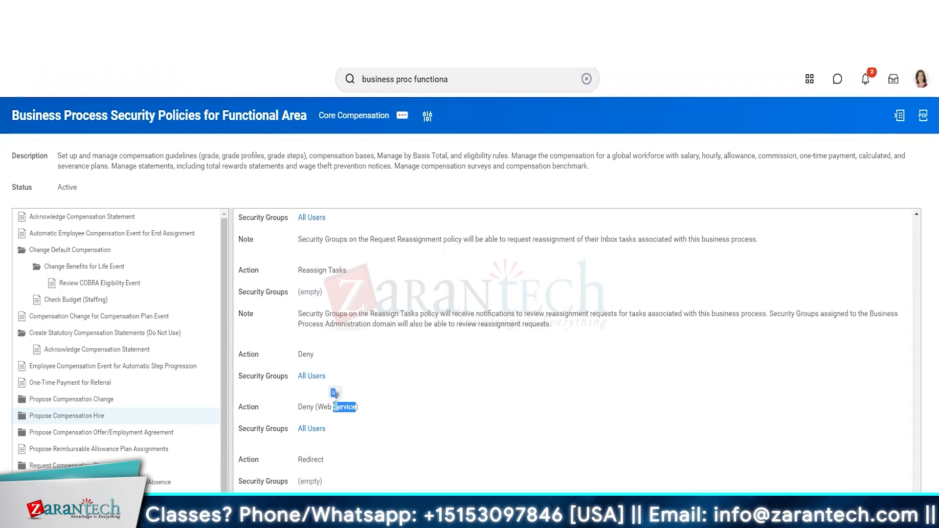
Review the Policy Restrictions for Propose Compensation Hire, including delegation, worker comments and details, escalation and the Enable Attachments setting
{"action": "scroll", "coordinate": [336, 406], "scroll_direction": "down", "scroll_amount": 4}
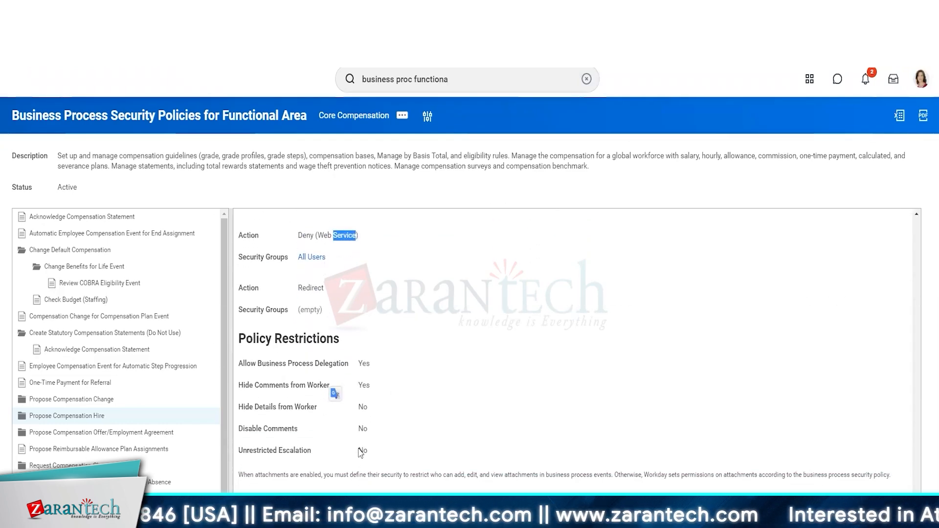
{"action": "mouse_move", "coordinate": [359, 448]}
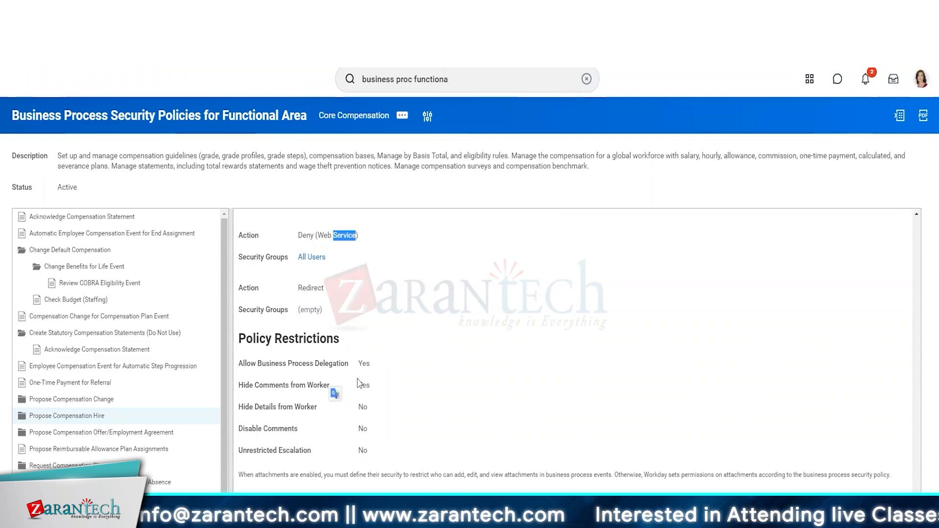
{"action": "mouse_move", "coordinate": [360, 385]}
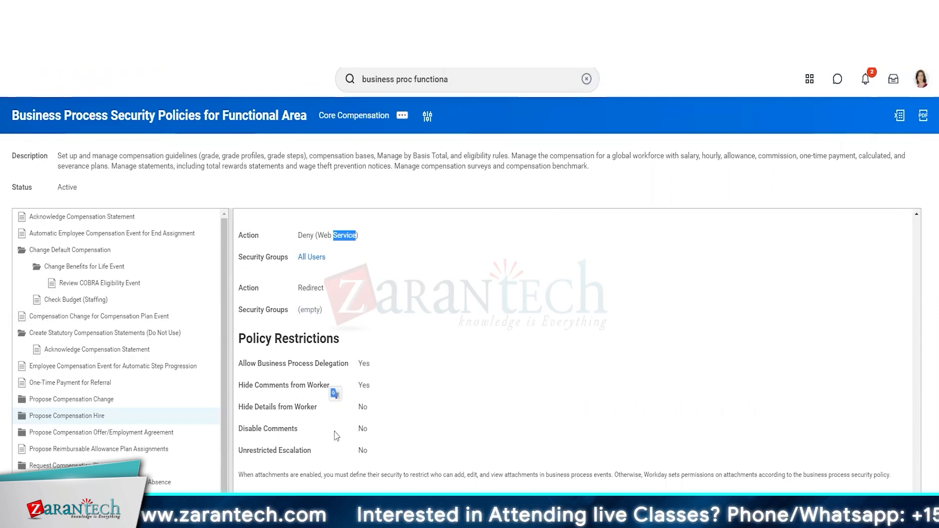
{"action": "mouse_move", "coordinate": [321, 378]}
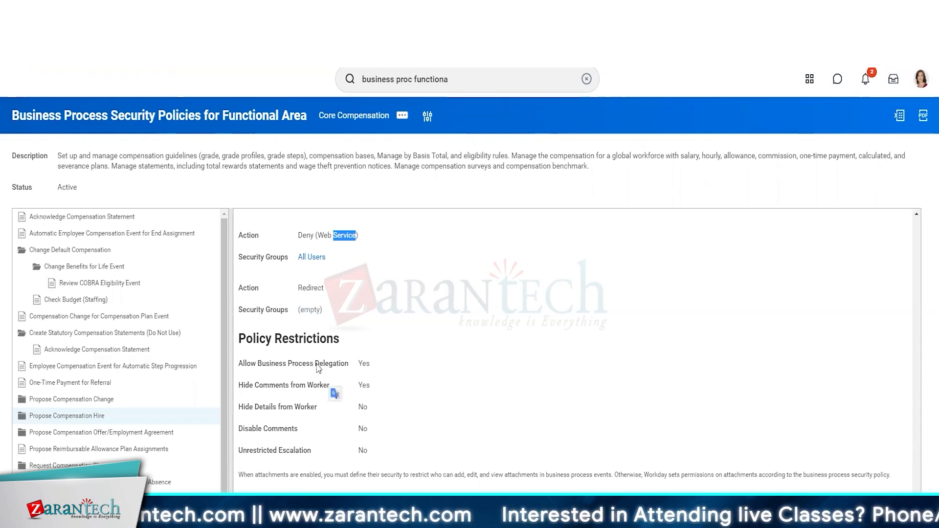
{"action": "scroll", "coordinate": [318, 368], "scroll_direction": "down", "scroll_amount": 1}
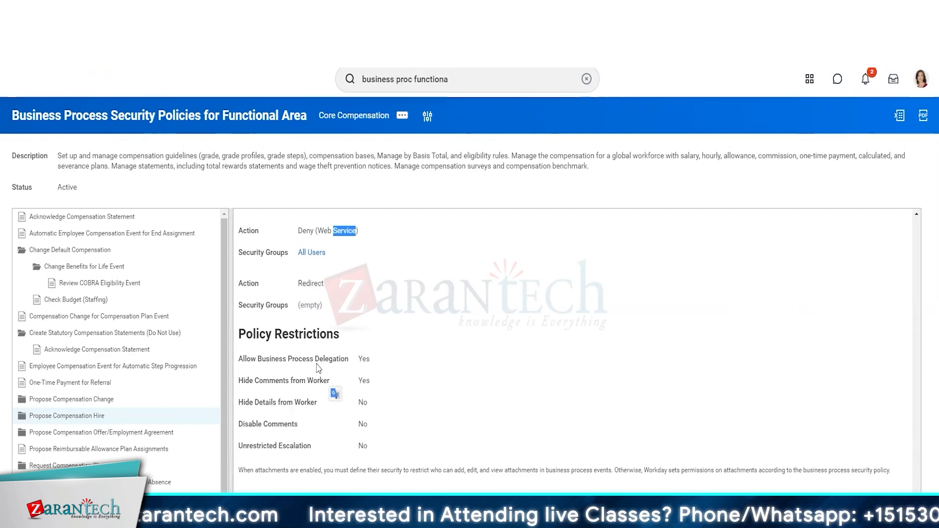
{"action": "scroll", "coordinate": [319, 368], "scroll_direction": "down", "scroll_amount": 2}
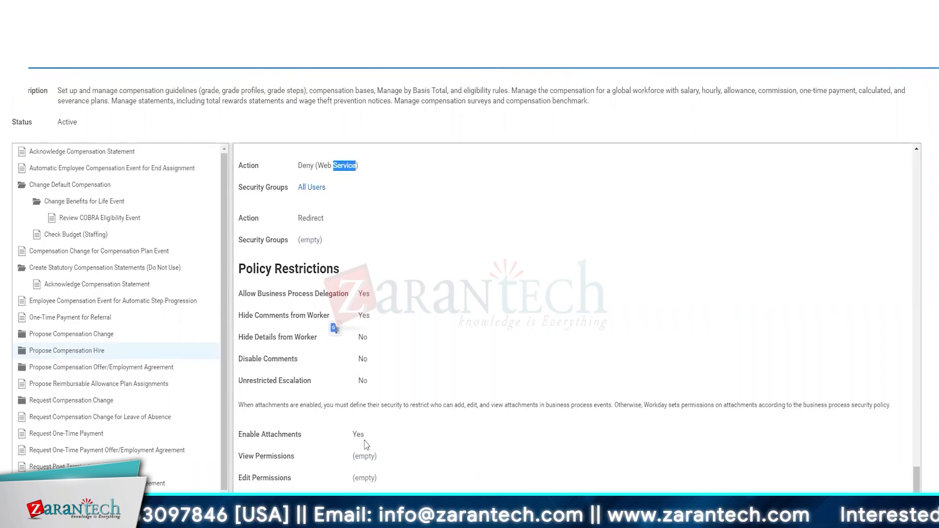
{"action": "left_click_drag", "start_coordinate": [365, 434], "coordinate": [350, 437]}
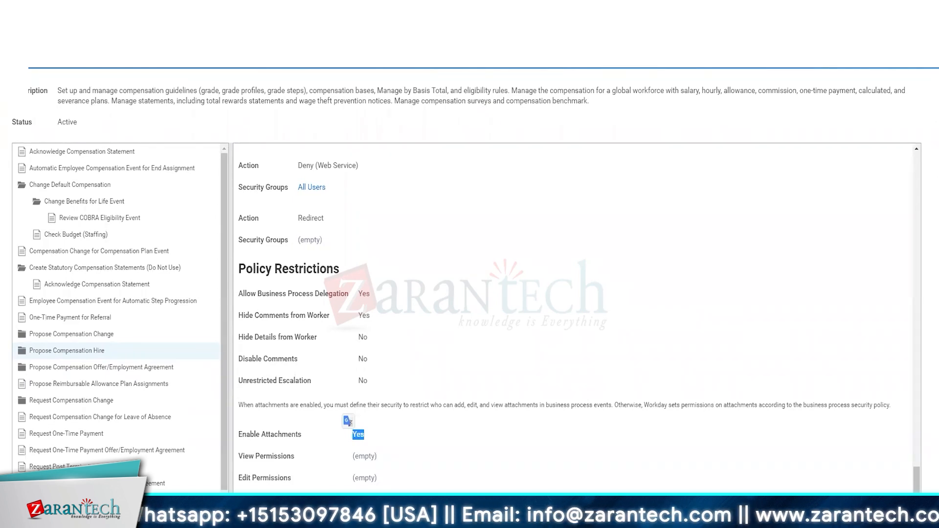
Expand Propose Compensation Hire in the tree and view the Review COBRA Eligibility Event policy beneath it
{"action": "left_click", "coordinate": [40, 352]}
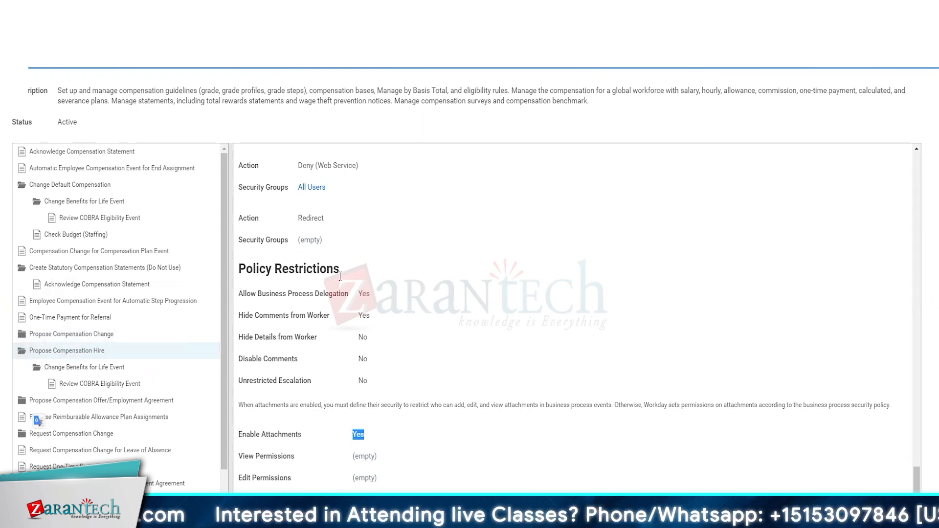
{"action": "scroll", "coordinate": [297, 263], "scroll_direction": "up", "scroll_amount": 1}
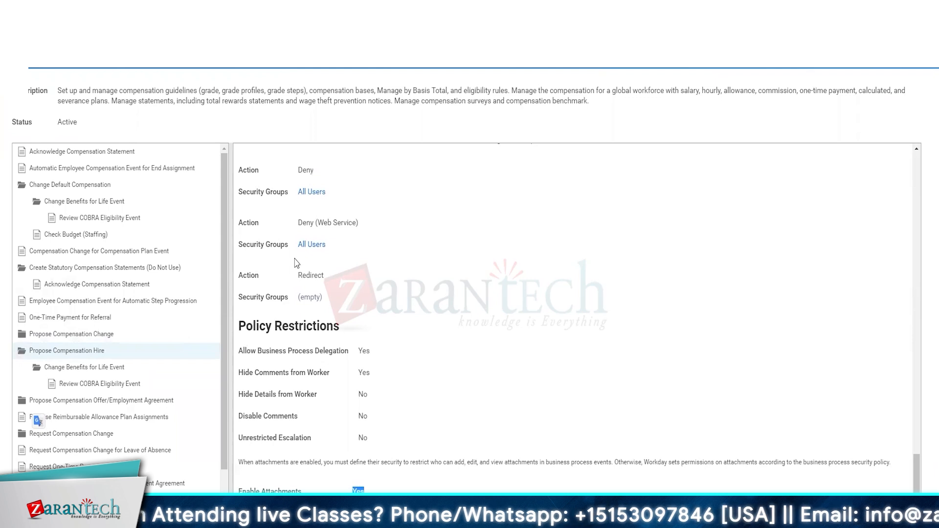
{"action": "scroll", "coordinate": [296, 263], "scroll_direction": "down", "scroll_amount": 1}
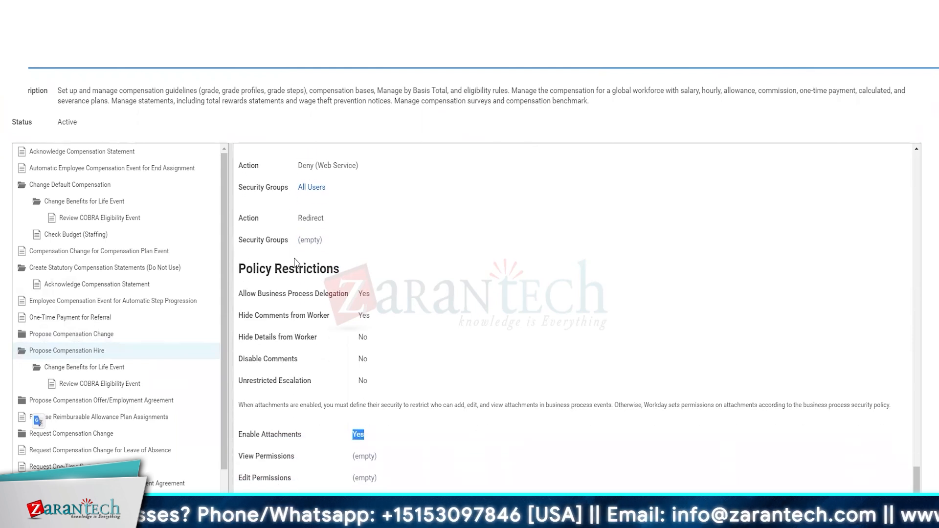
{"action": "left_click", "coordinate": [79, 384]}
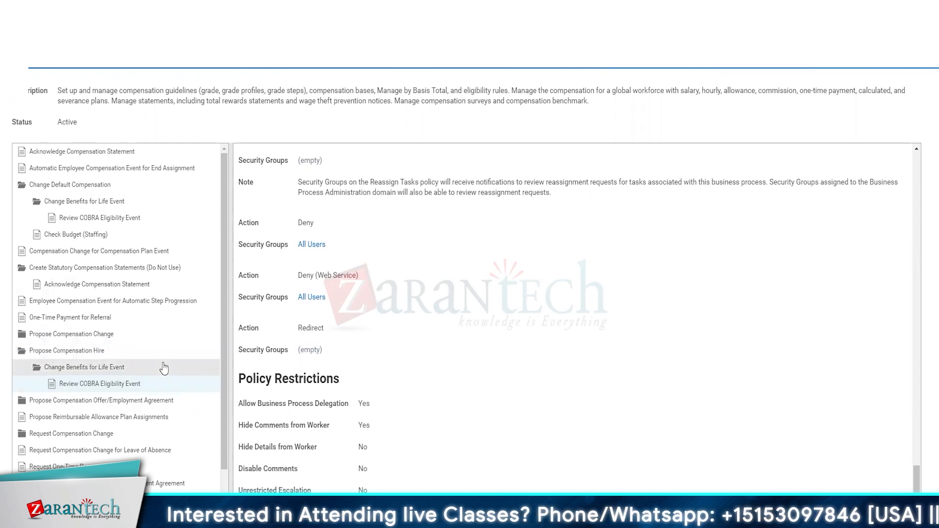
{"action": "left_click", "coordinate": [109, 389]}
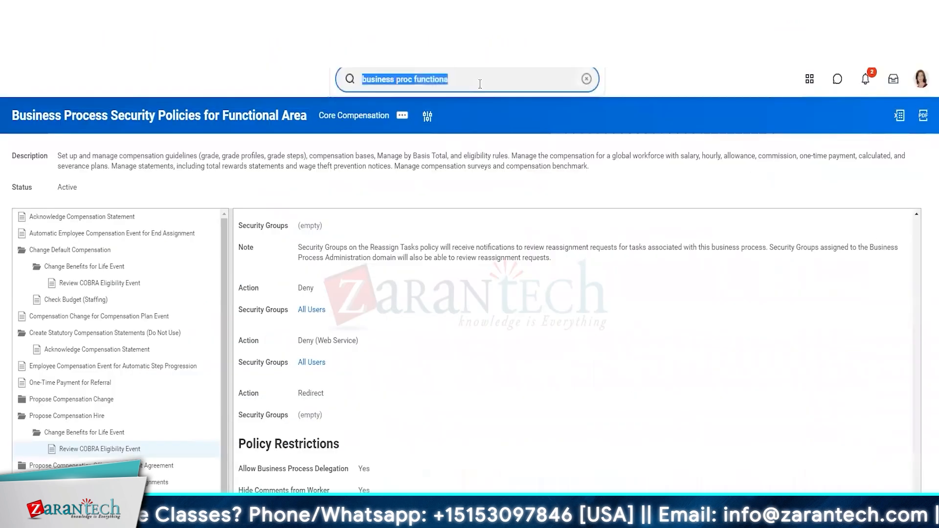
Search Workday for the Change Job business process definitions using "bp: Change job"
{"action": "type", "text": "BP"}
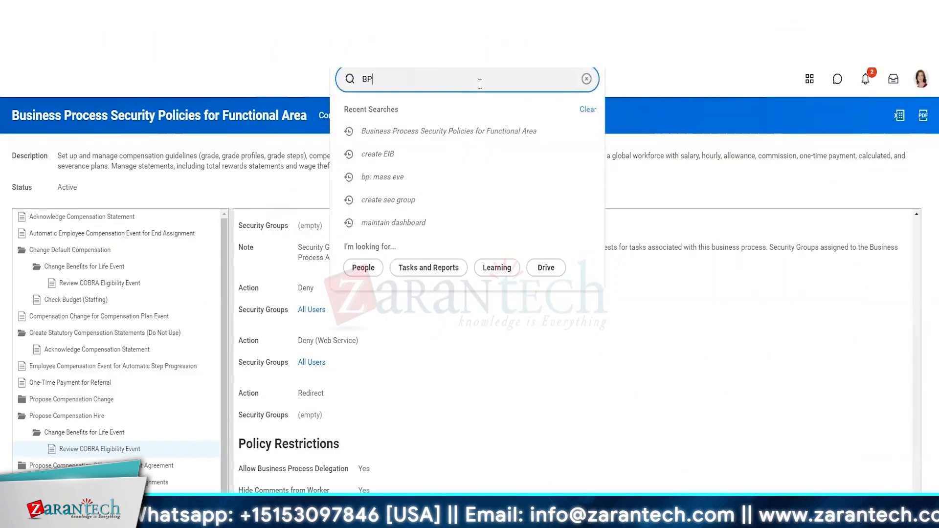
{"action": "key", "text": "BackSpace"}
{"action": "key", "text": "BackSpace"}
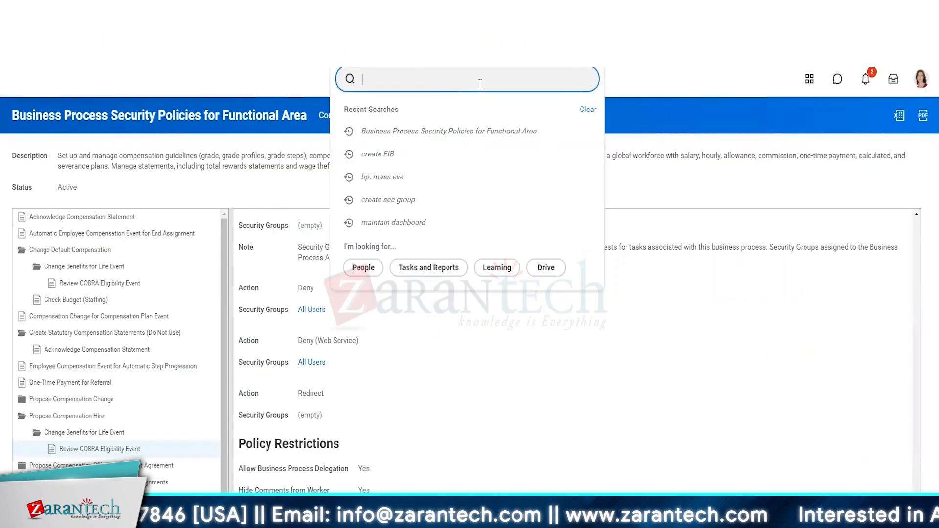
{"action": "type", "text": "bp: "}
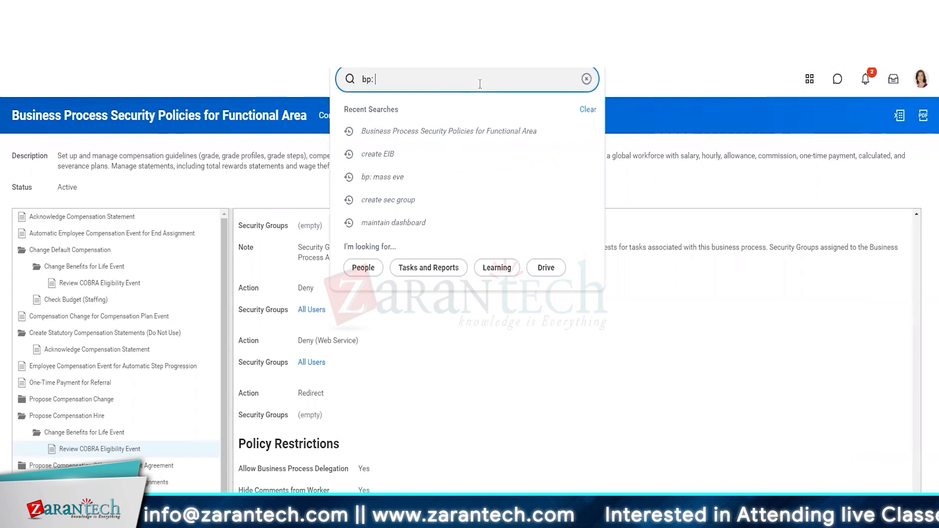
{"action": "type", "text": "Change"}
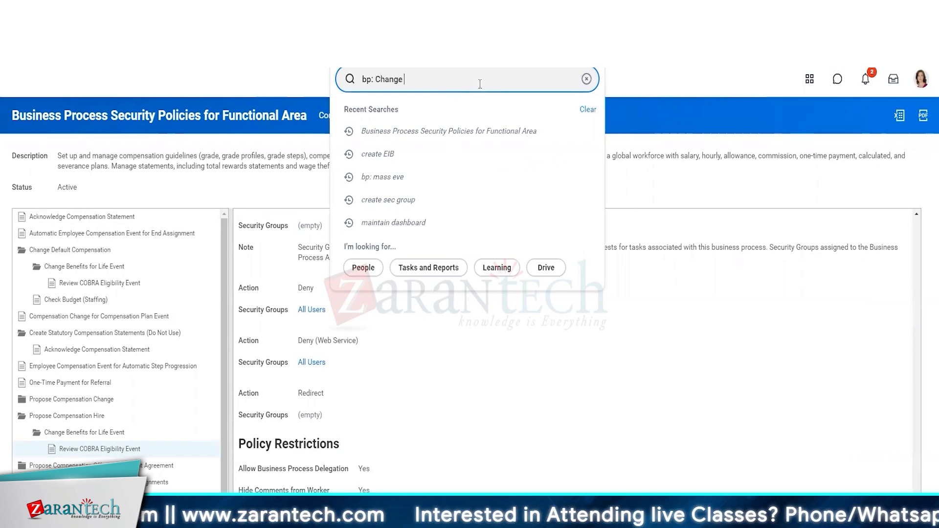
{"action": "type", "text": "Kon"}
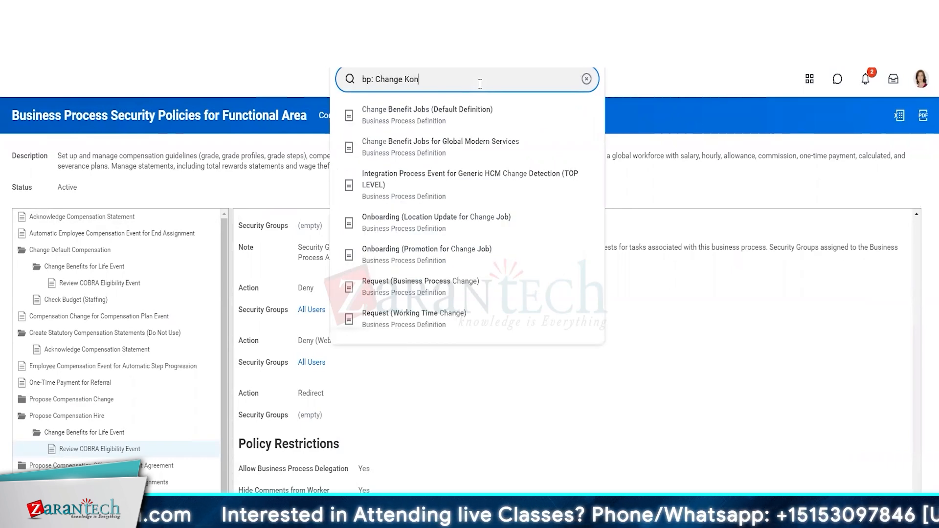
{"action": "key", "text": "BackSpace"}
{"action": "key", "text": "BackSpace"}
{"action": "key", "text": "BackSpace"}
{"action": "type", "text": "job"}
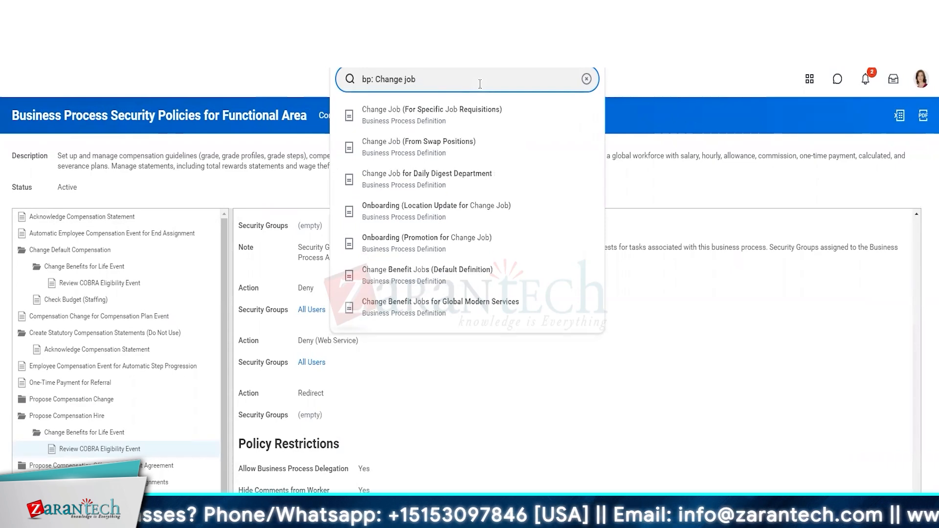
{"action": "key", "text": "Escape"}
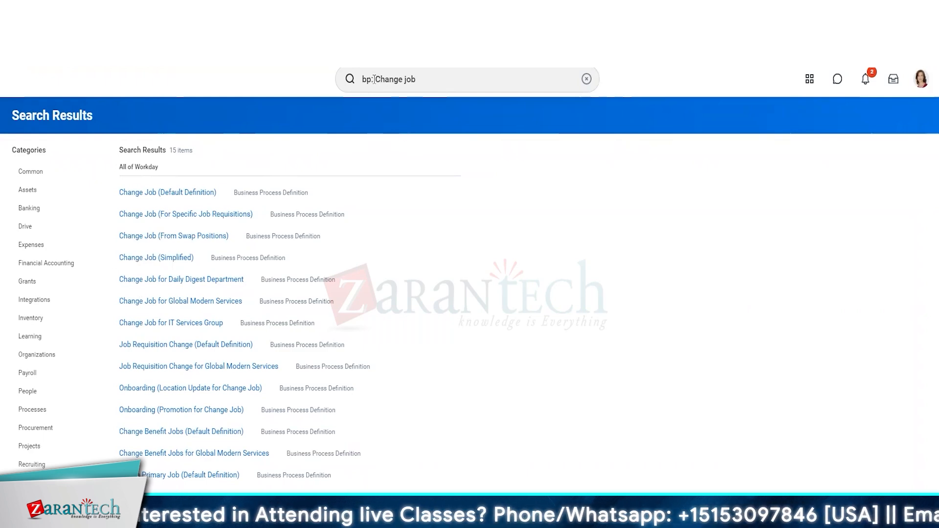
Shorten the search to the bare prefix "bp:" and run it across all of Workday
{"action": "left_click", "coordinate": [438, 80]}
{"action": "key", "text": "BackSpace"}
{"action": "key", "text": "BackSpace"}
{"action": "key", "text": "BackSpace"}
{"action": "key", "text": "BackSpace"}
{"action": "key", "text": "BackSpace"}
{"action": "key", "text": "BackSpace"}
{"action": "key", "text": "BackSpace"}
{"action": "key", "text": "BackSpace"}
{"action": "key", "text": "BackSpace"}
{"action": "key", "text": "BackSpace"}
{"action": "key", "text": "BackSpace"}
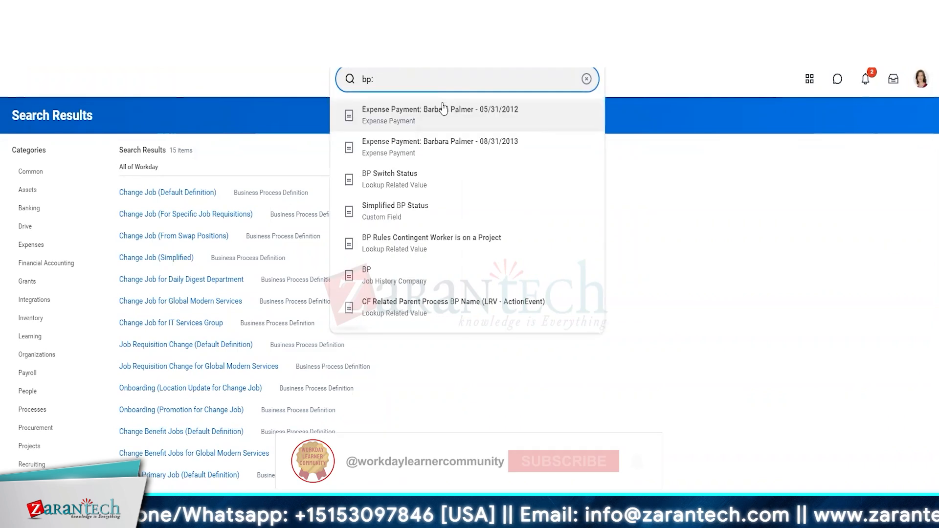
{"action": "key", "text": "Return"}
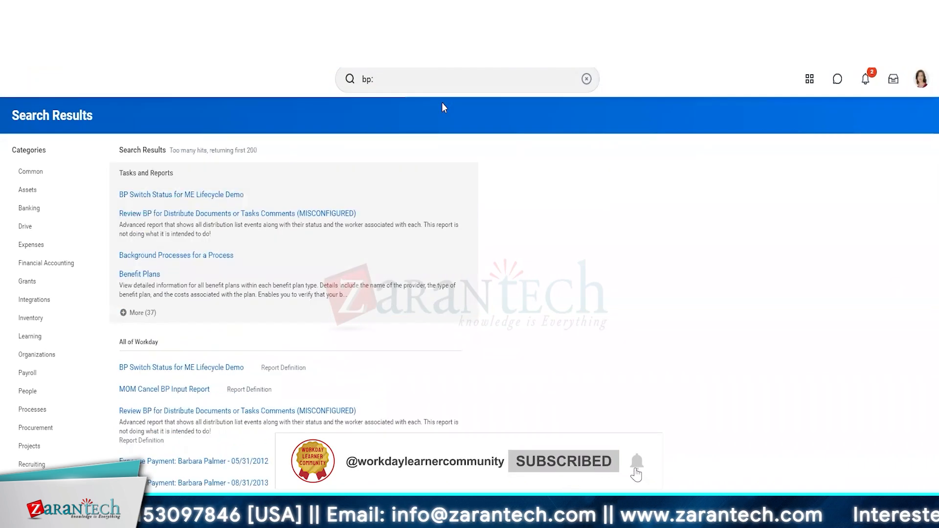
Show more of the Tasks and Reports search results and run the Business Process Definitions report
{"action": "left_click", "coordinate": [136, 313]}
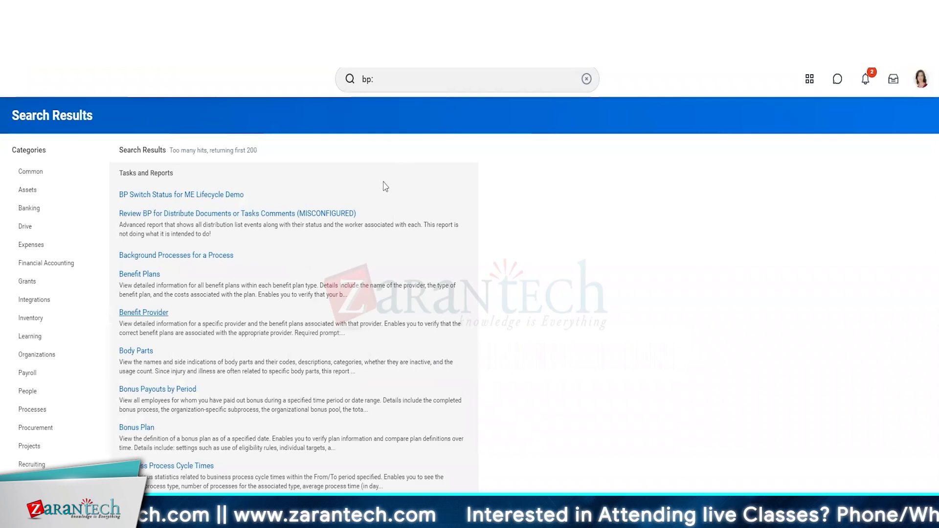
{"action": "scroll", "coordinate": [378, 186], "scroll_direction": "down", "scroll_amount": 3}
{"action": "scroll", "coordinate": [378, 186], "scroll_direction": "down", "scroll_amount": 1}
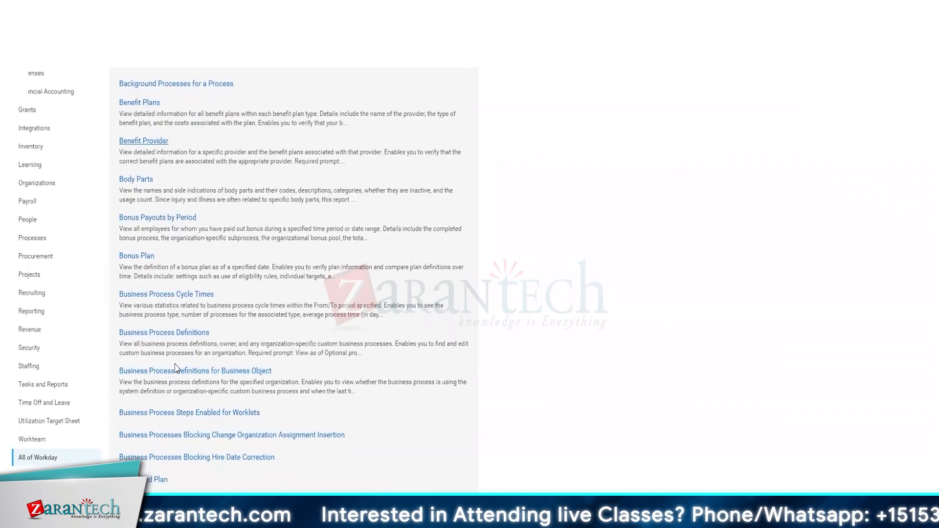
{"action": "left_click", "coordinate": [181, 337]}
{"action": "left_click", "coordinate": [352, 274]}
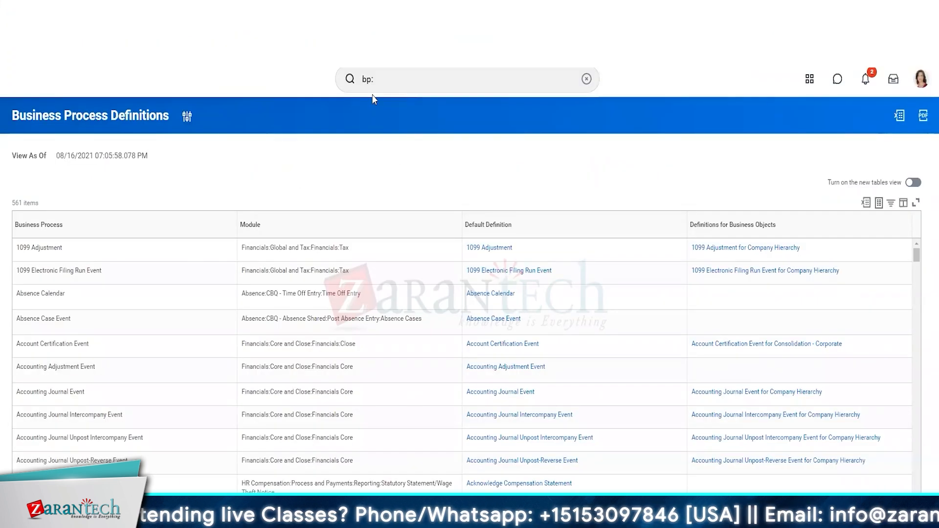
Search for "bp: hire" and open the Hire (Default Definition) business process to view its steps
{"action": "left_click", "coordinate": [407, 77]}
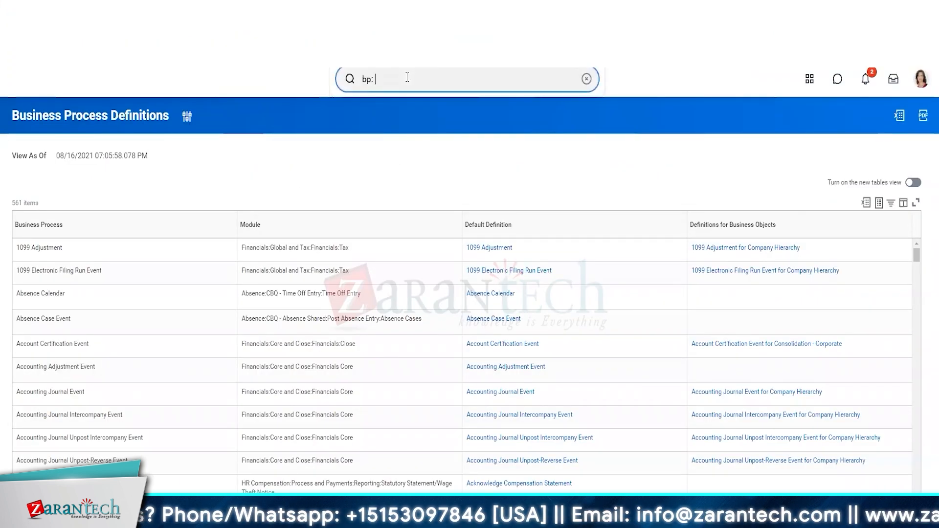
{"action": "type", "text": "hire"}
{"action": "key", "text": "Return"}
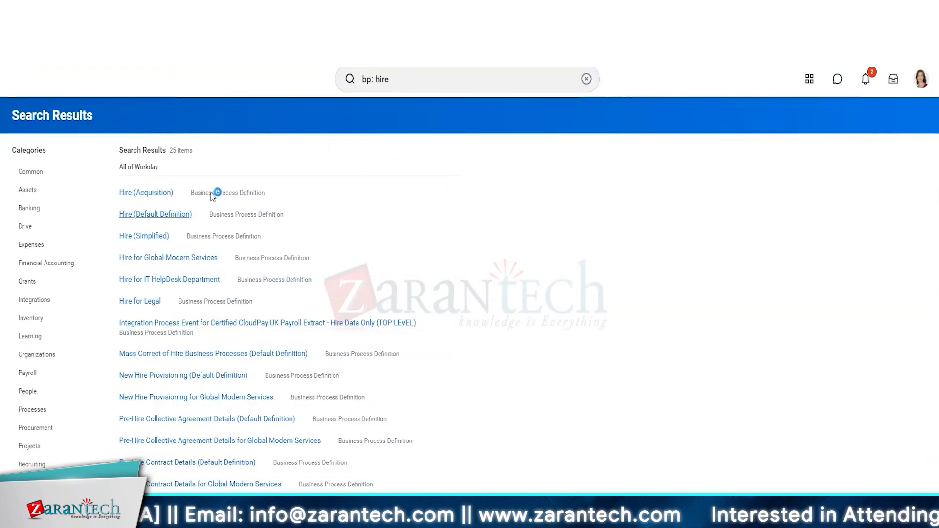
{"action": "scroll", "coordinate": [210, 196], "scroll_direction": "down", "scroll_amount": 4}
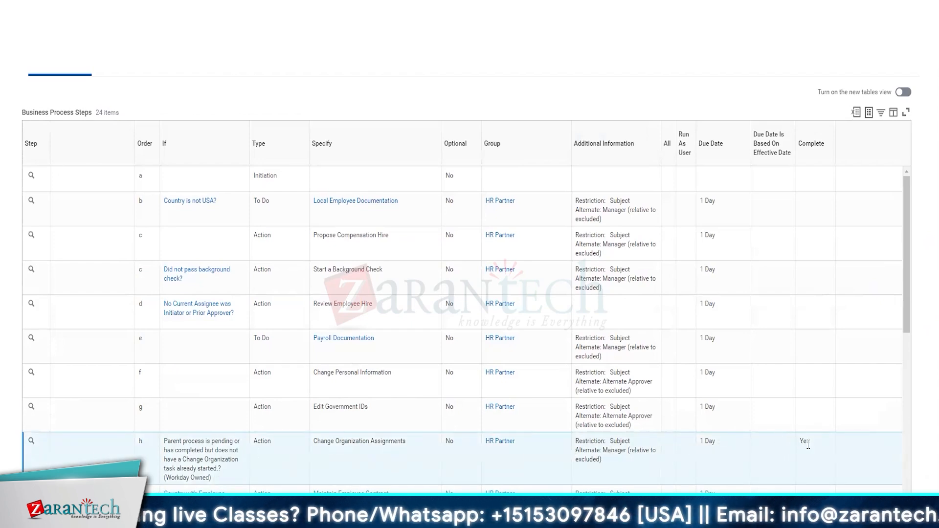
Examine the Change Organization Assignments completion step and the Hire steps after it, and switch back to the Business Process Useful Notes slide
{"action": "double_click", "coordinate": [806, 442]}
{"action": "scroll", "coordinate": [809, 448], "scroll_direction": "down", "scroll_amount": 5}
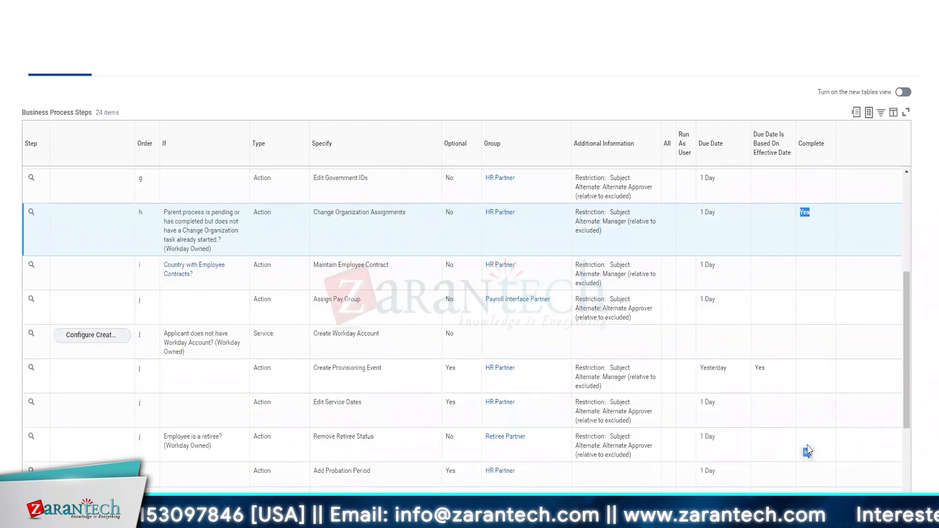
{"action": "scroll", "coordinate": [807, 444], "scroll_direction": "down", "scroll_amount": 1}
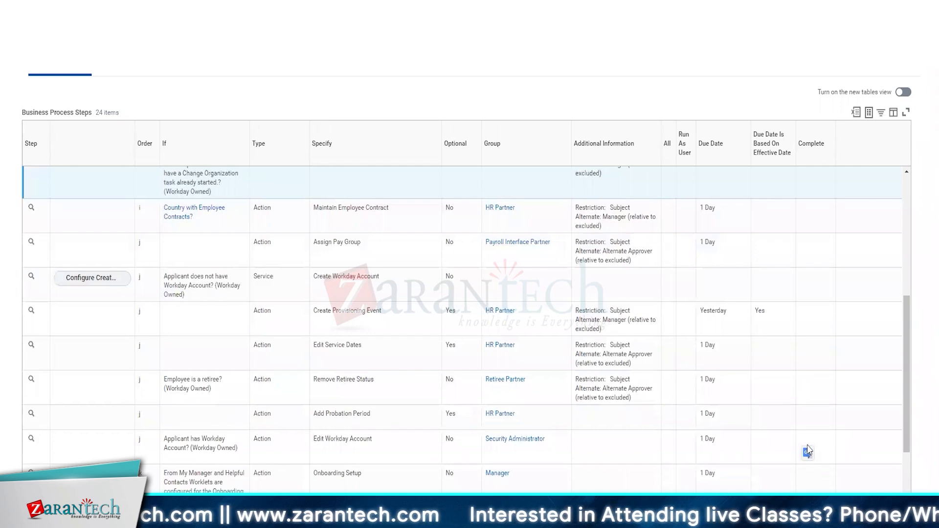
{"action": "scroll", "coordinate": [808, 445], "scroll_direction": "down", "scroll_amount": 2}
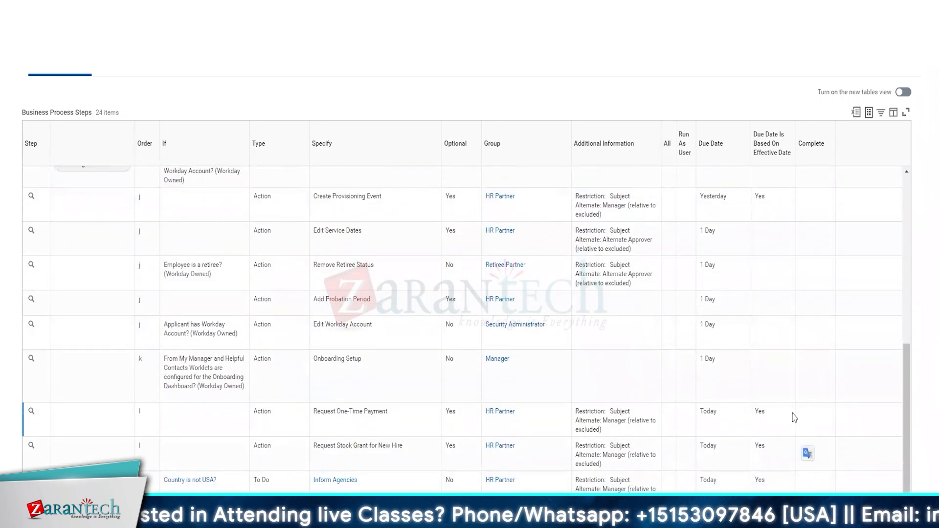
{"action": "scroll", "coordinate": [784, 424], "scroll_direction": "down", "scroll_amount": 1}
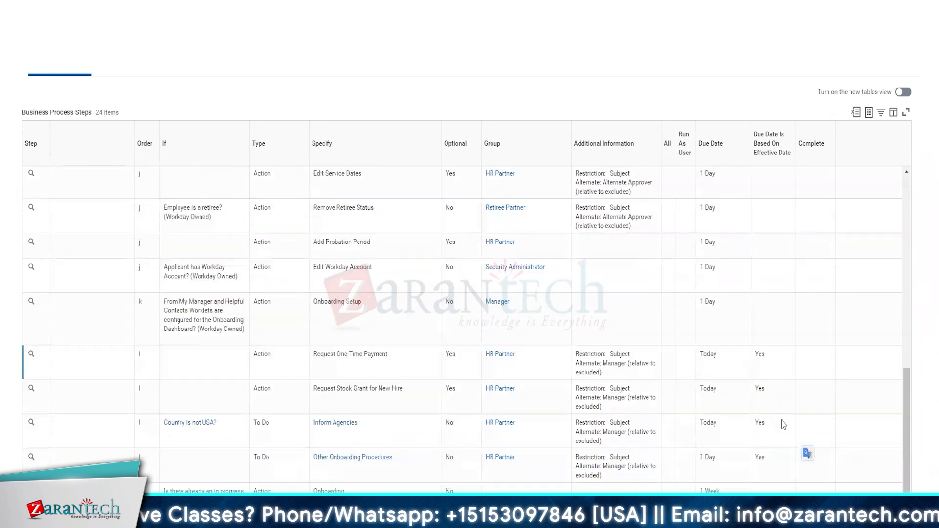
{"action": "scroll", "coordinate": [784, 425], "scroll_direction": "down", "scroll_amount": 1}
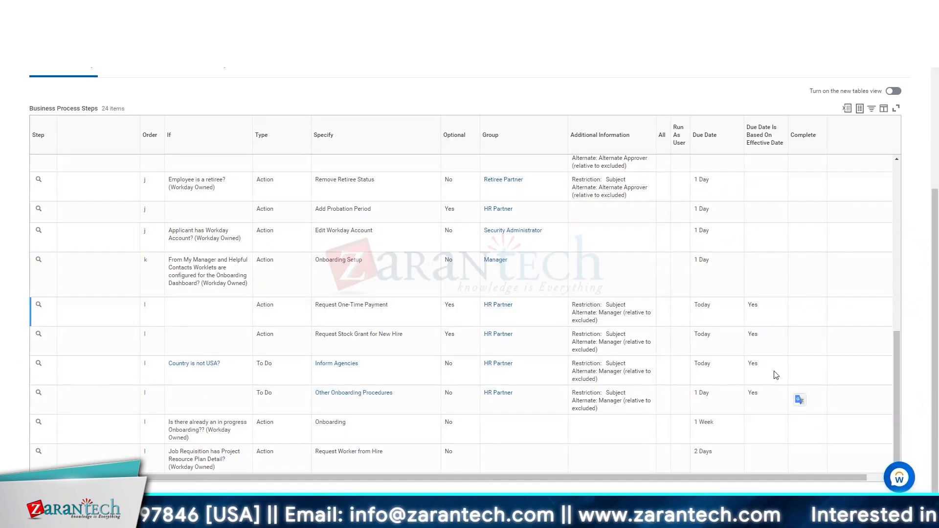
{"action": "key", "text": "alt+Tab"}
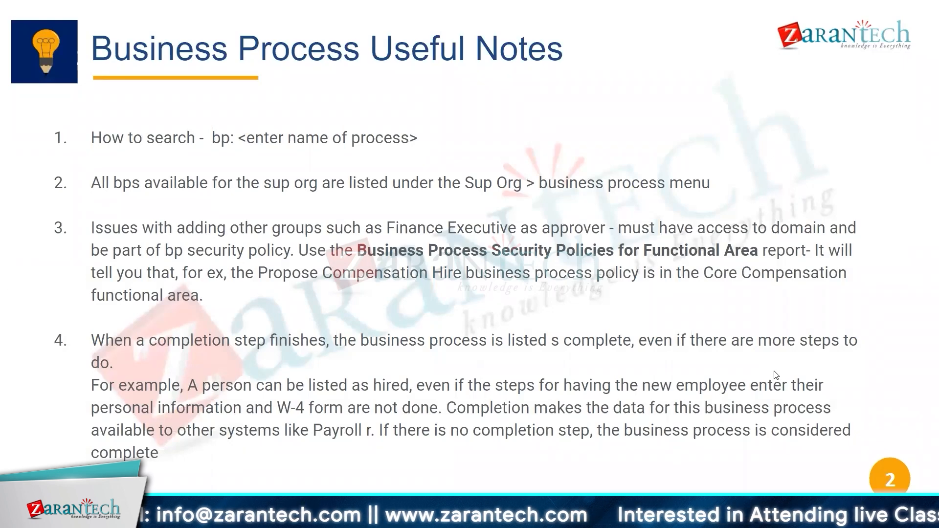
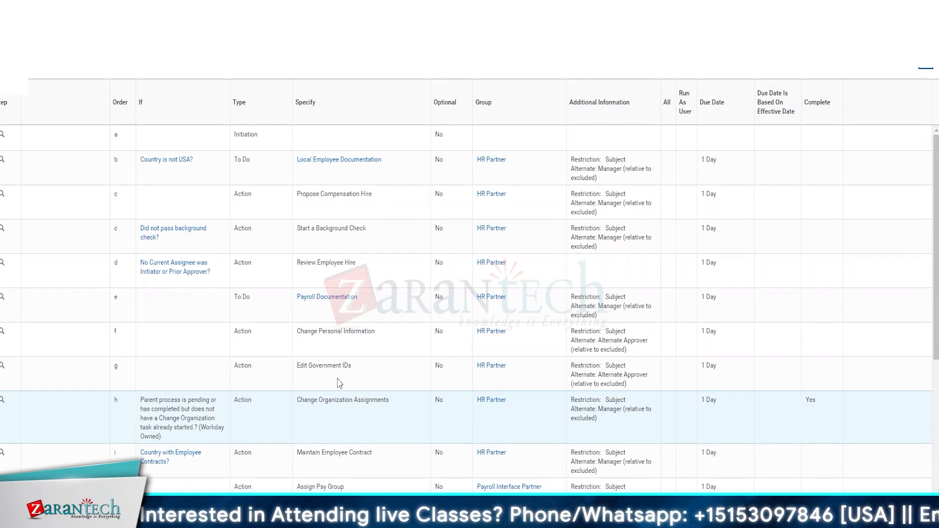
Examine the Hire definition's steps before and after the Change Organization Assignments completion step, including their If conditions and groups
{"action": "scroll", "coordinate": [337, 391], "scroll_direction": "down", "scroll_amount": 1}
{"action": "scroll", "coordinate": [337, 392], "scroll_direction": "down", "scroll_amount": 1}
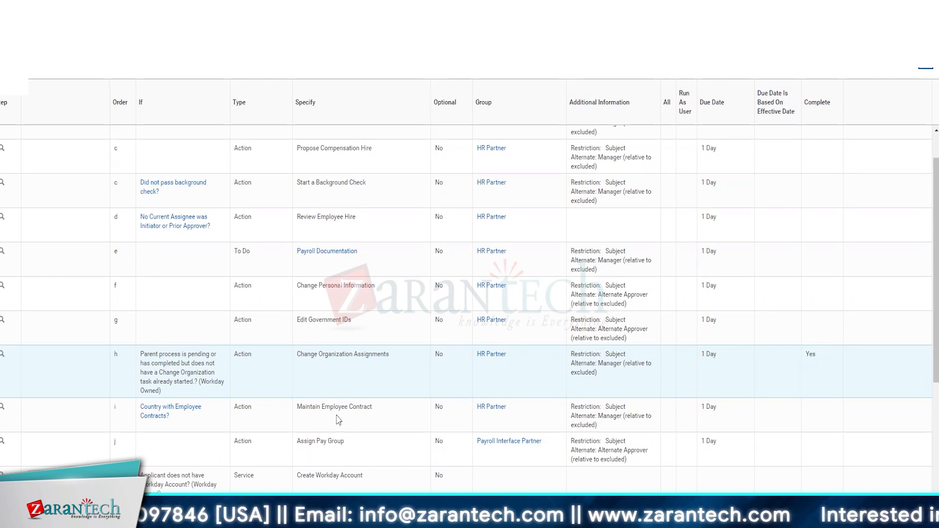
{"action": "scroll", "coordinate": [337, 420], "scroll_direction": "down", "scroll_amount": 1}
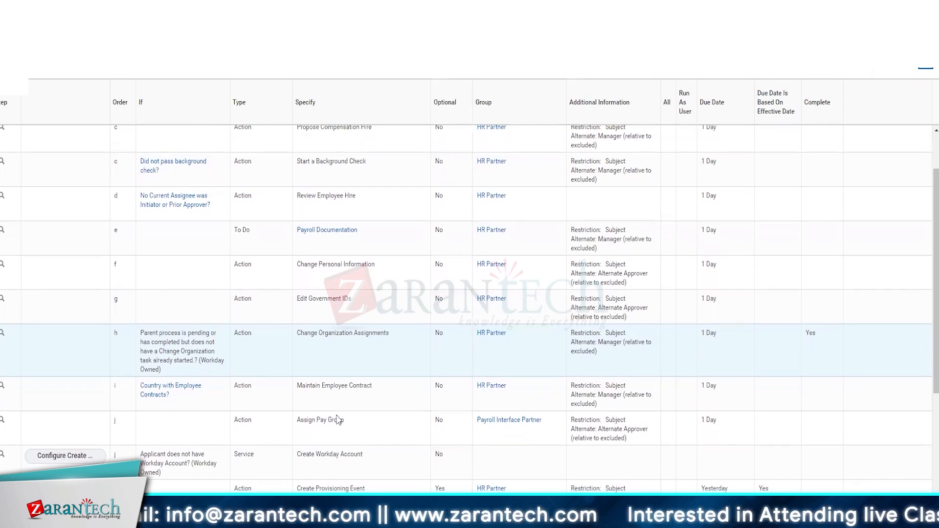
{"action": "scroll", "coordinate": [338, 419], "scroll_direction": "down", "scroll_amount": 1}
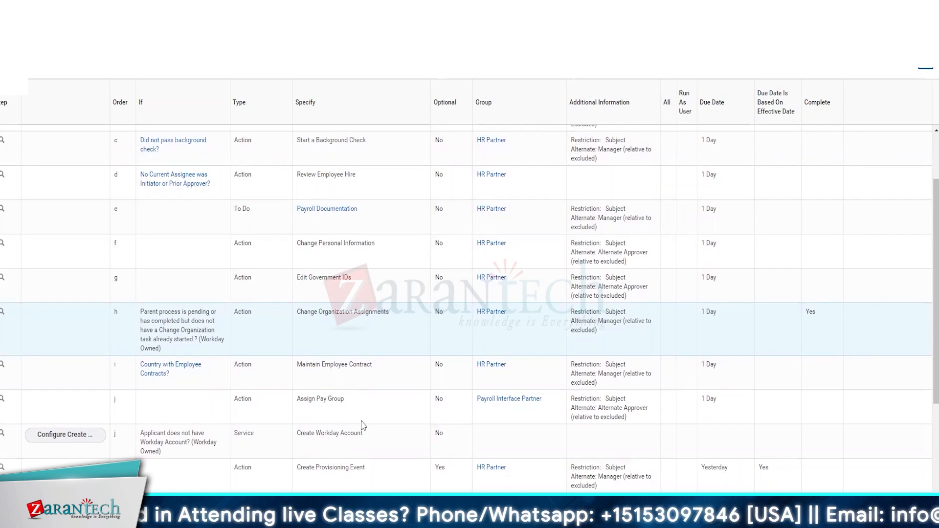
{"action": "scroll", "coordinate": [364, 426], "scroll_direction": "down", "scroll_amount": 2}
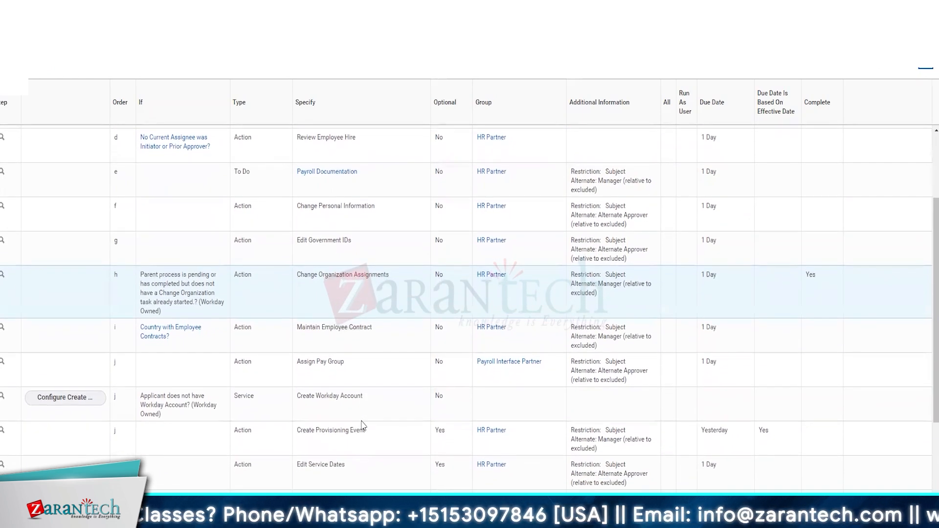
{"action": "scroll", "coordinate": [363, 427], "scroll_direction": "down", "scroll_amount": 1}
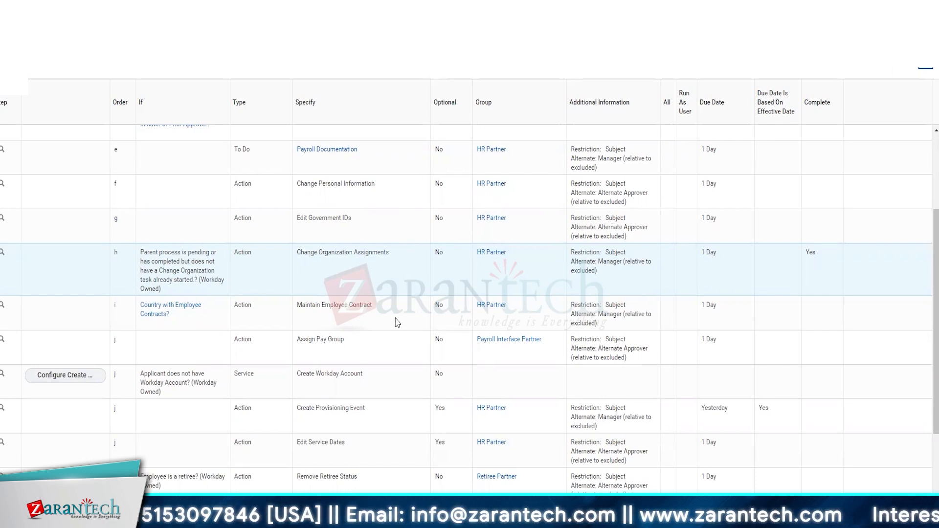
{"action": "mouse_move", "coordinate": [497, 312]}
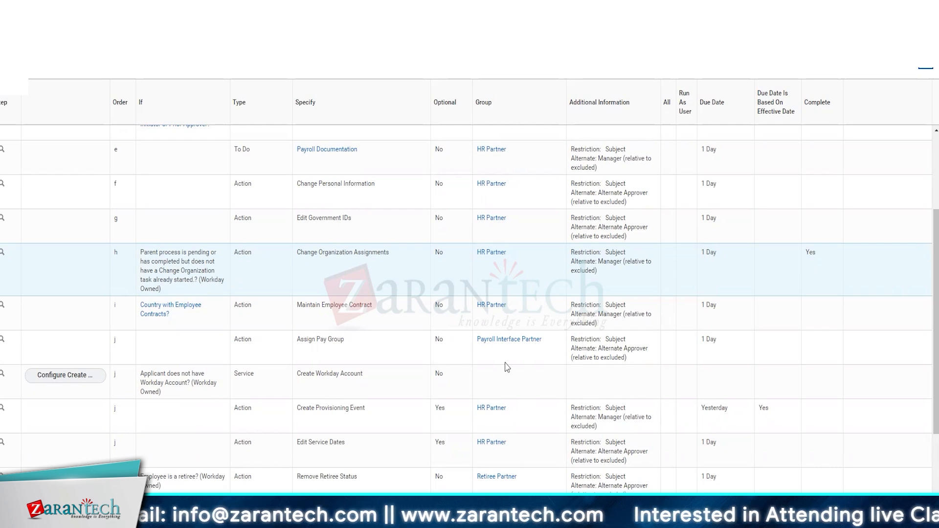
{"action": "scroll", "coordinate": [507, 367], "scroll_direction": "down", "scroll_amount": 5}
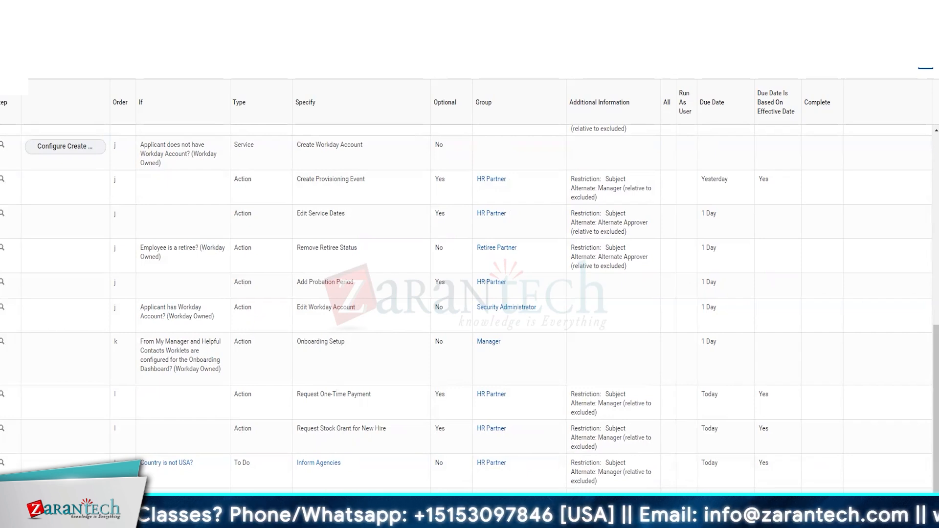
{"action": "scroll", "coordinate": [470, 293], "scroll_direction": "down", "scroll_amount": 1}
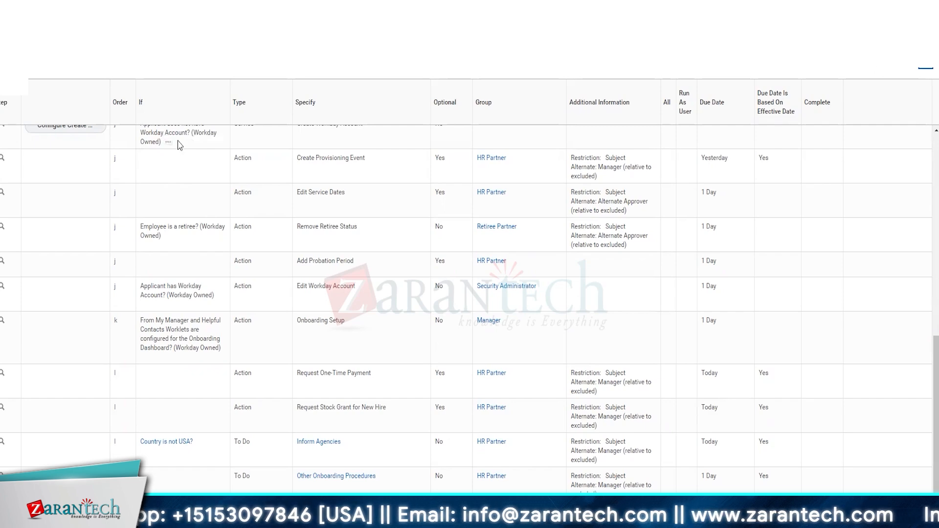
{"action": "left_click", "coordinate": [172, 121]}
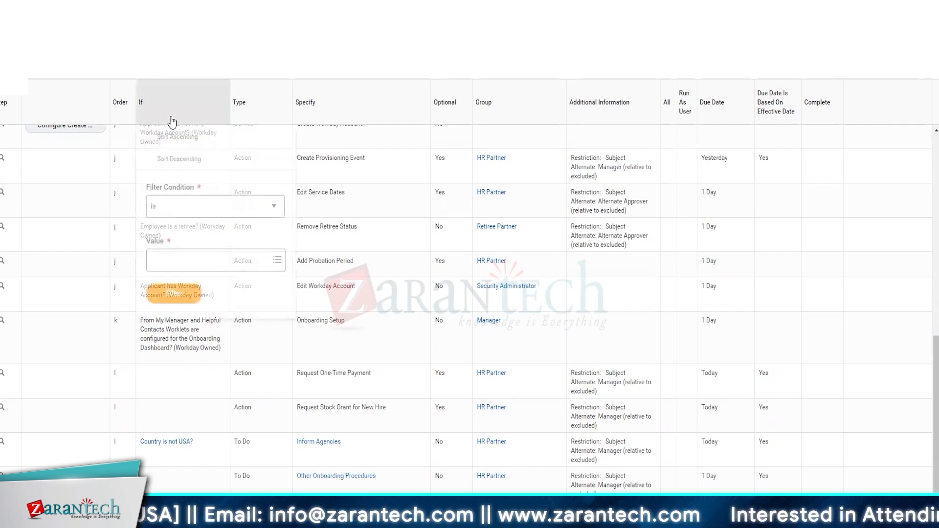
{"action": "left_click", "coordinate": [172, 121]}
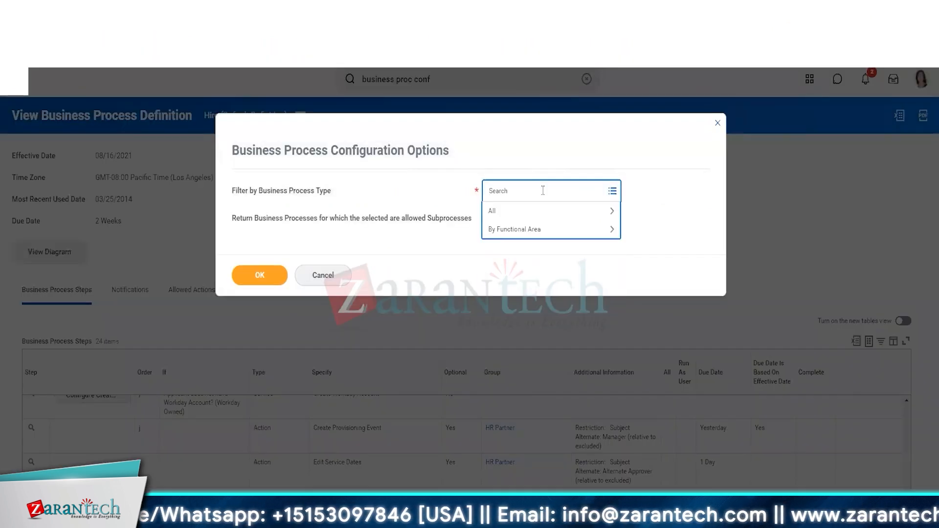
Run Business Process Configuration Options for the Hire process type, returning business processes for which it is an allowed subprocess
{"action": "type", "text": "hire"}
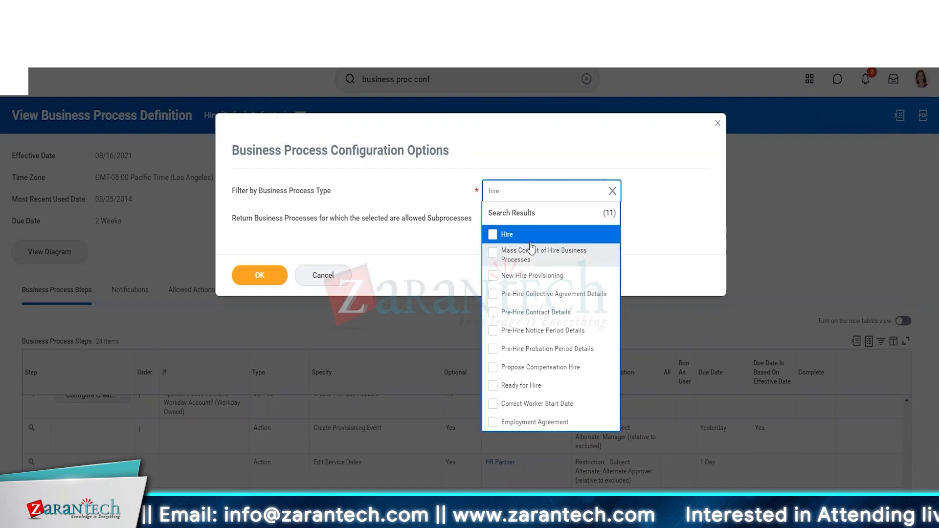
{"action": "left_click", "coordinate": [494, 229]}
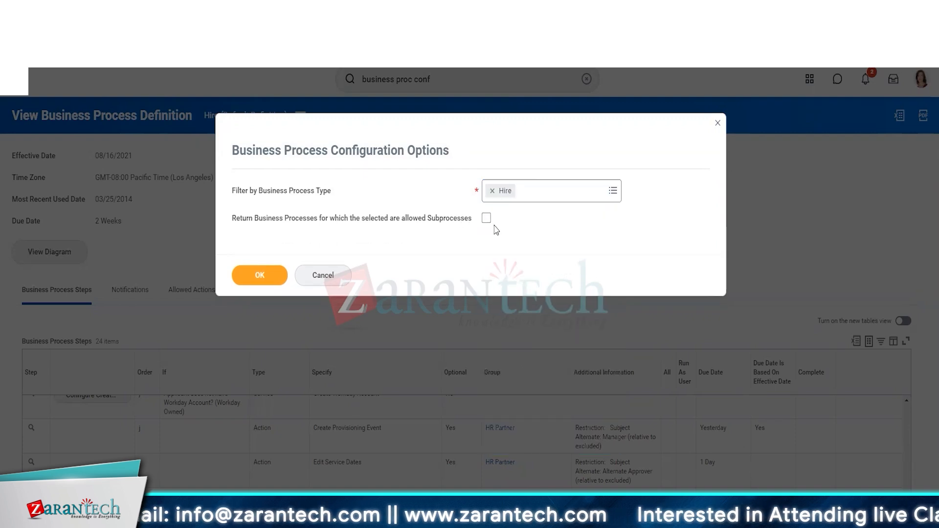
{"action": "left_click", "coordinate": [486, 218]}
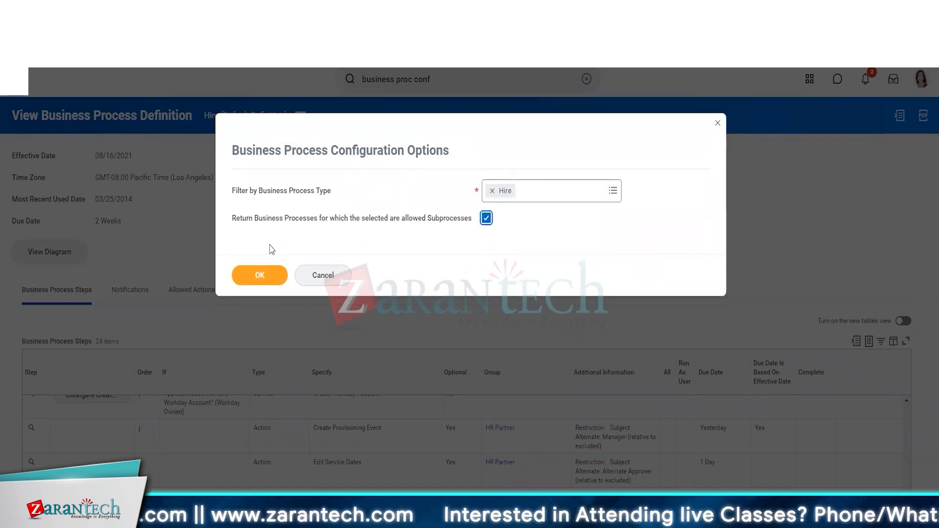
{"action": "left_click", "coordinate": [260, 275]}
Reopen the report's filter options, disable returning processes for which Hire is an allowed subprocess, and rerun the report
{"action": "right_click", "coordinate": [267, 124]}
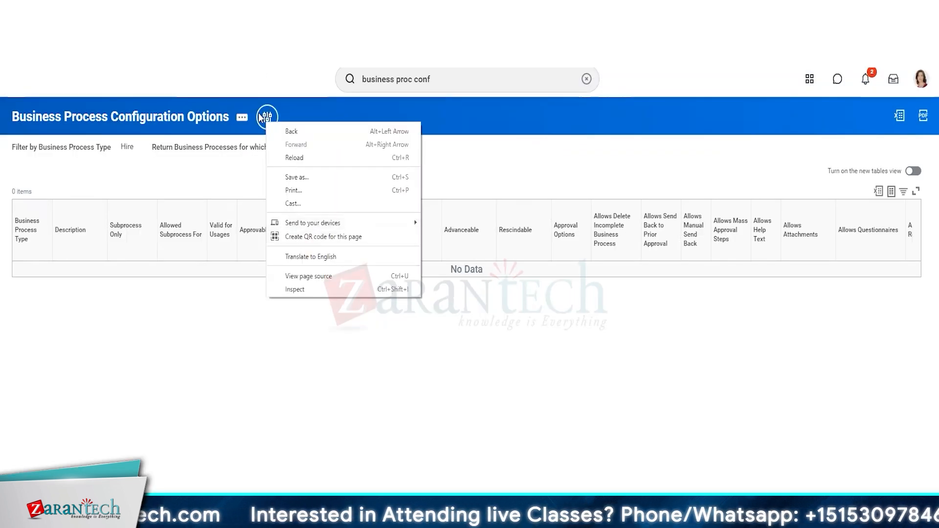
{"action": "left_click", "coordinate": [269, 122]}
{"action": "left_click", "coordinate": [269, 122]}
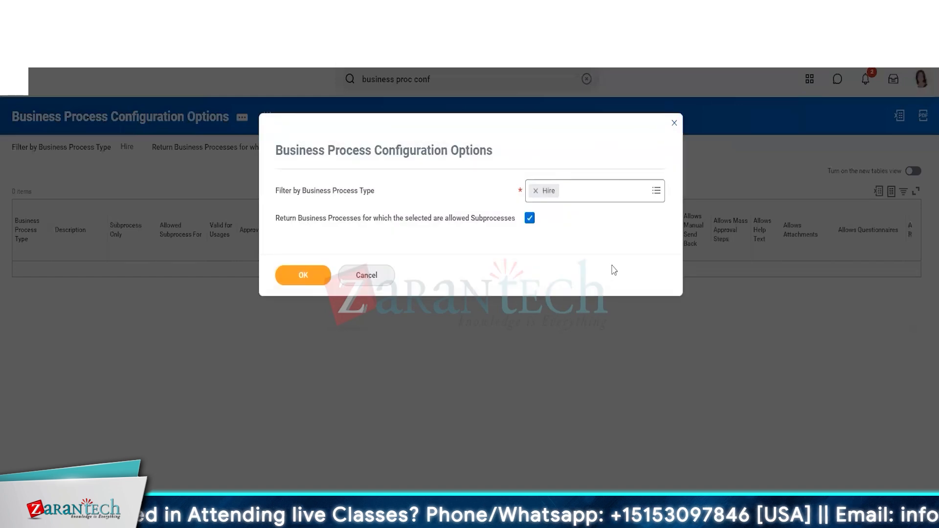
{"action": "left_click", "coordinate": [530, 220]}
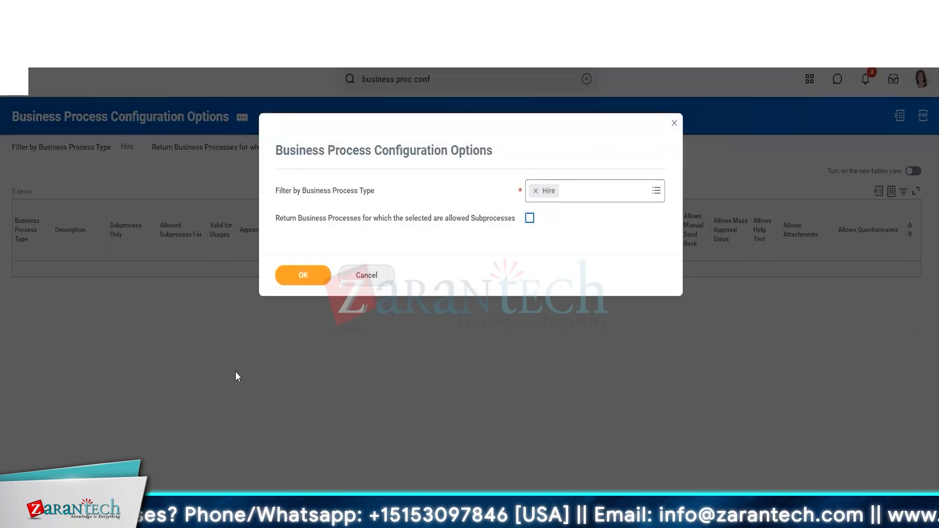
{"action": "left_click", "coordinate": [303, 278]}
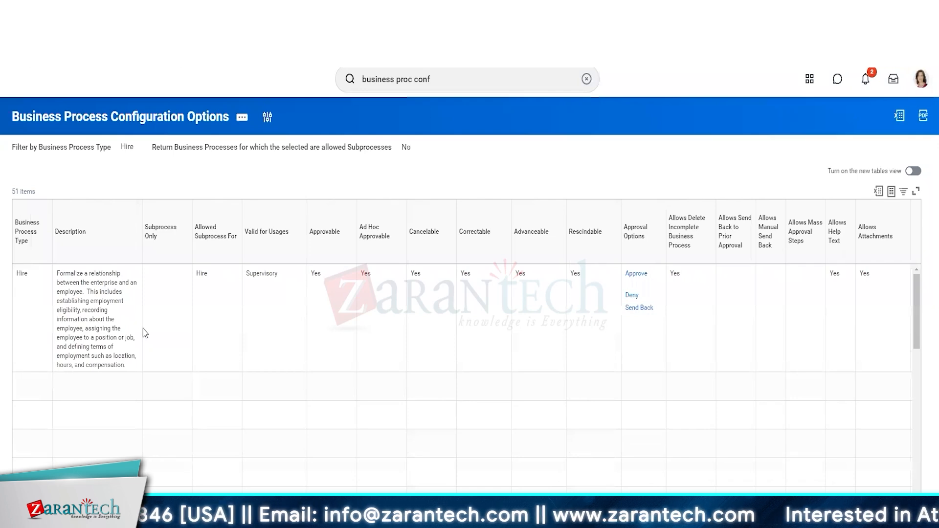
Examine the Hire row's configuration options across all columns, from Approvable and Approval Options through Allowed Actions and Allowed Services
{"action": "mouse_move", "coordinate": [37, 274]}
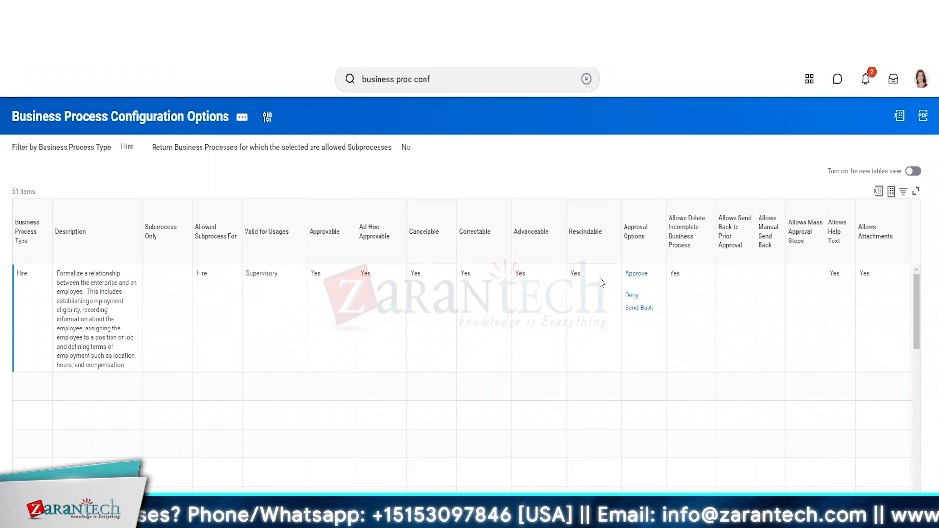
{"action": "scroll", "coordinate": [587, 289], "scroll_direction": "right", "scroll_amount": 3}
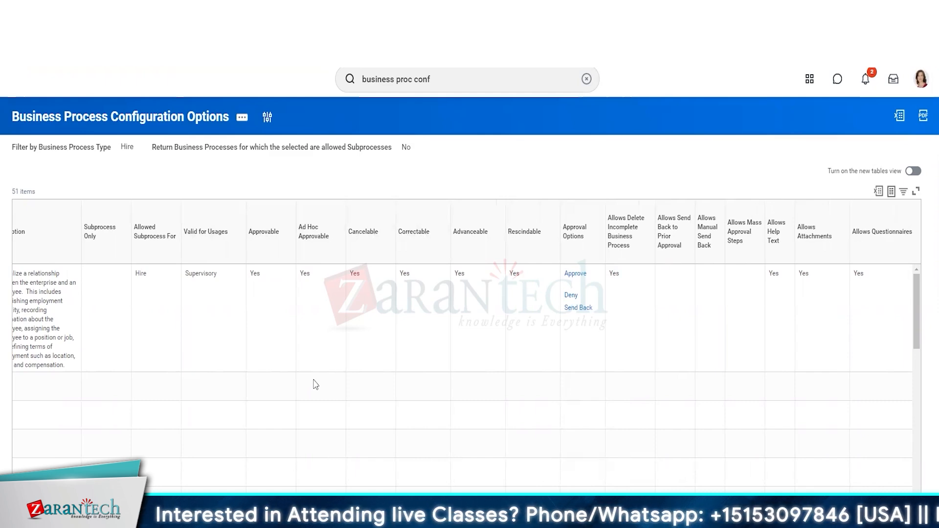
{"action": "scroll", "coordinate": [316, 384], "scroll_direction": "right", "scroll_amount": 6}
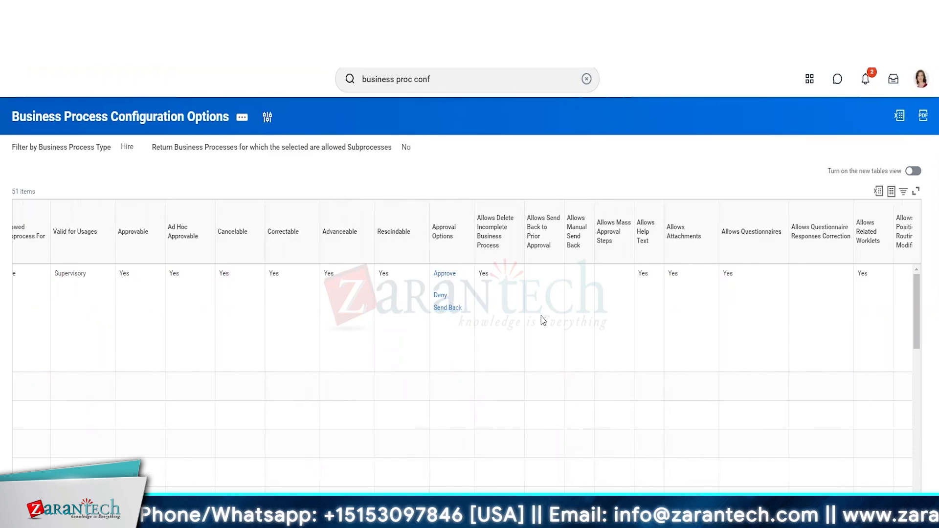
{"action": "scroll", "coordinate": [542, 320], "scroll_direction": "right", "scroll_amount": 10}
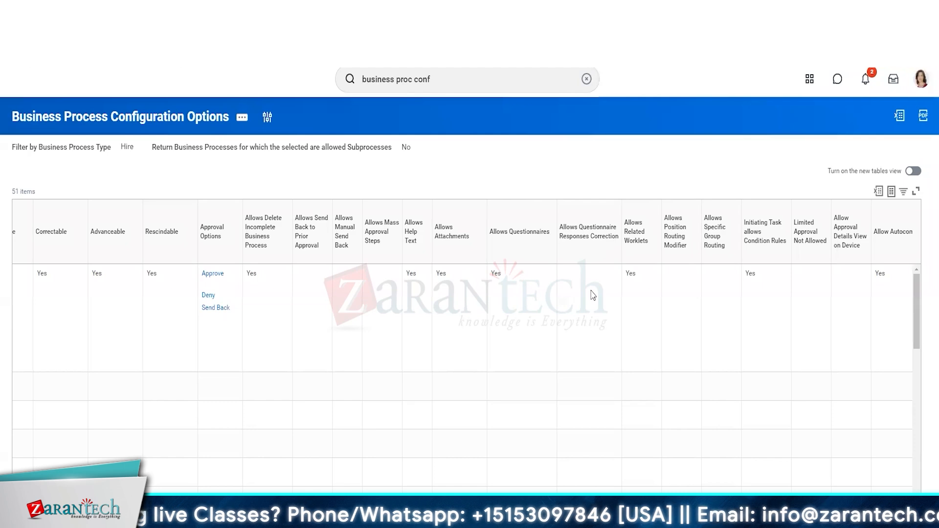
{"action": "scroll", "coordinate": [573, 302], "scroll_direction": "right", "scroll_amount": 3}
{"action": "scroll", "coordinate": [573, 302], "scroll_direction": "right", "scroll_amount": 7}
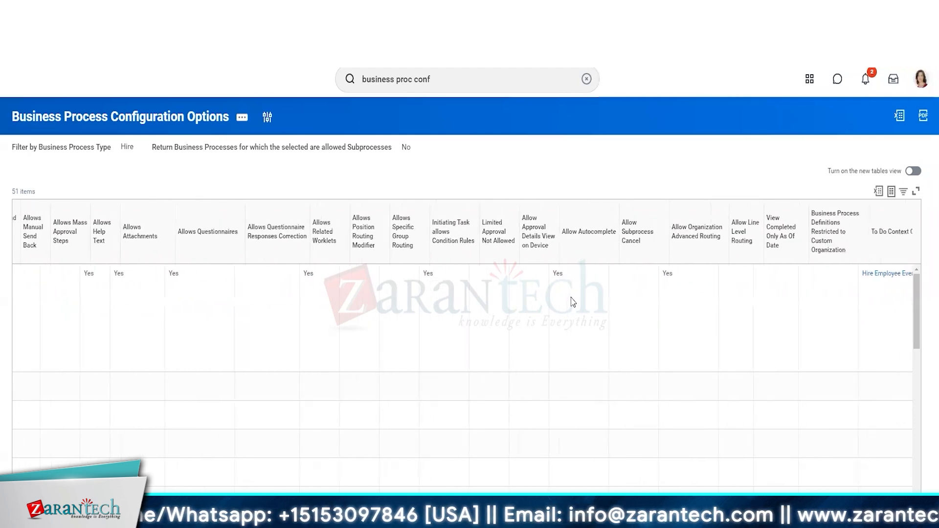
{"action": "scroll", "coordinate": [573, 302], "scroll_direction": "right", "scroll_amount": 1}
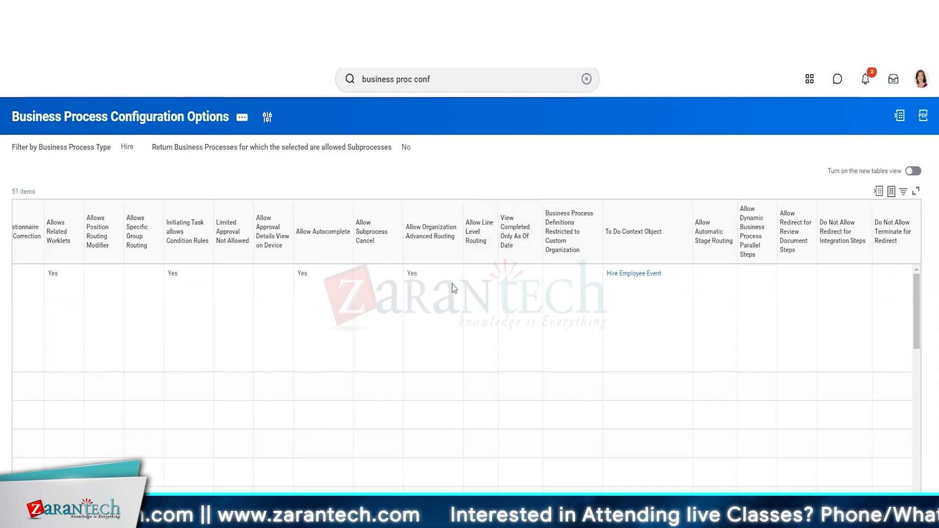
{"action": "scroll", "coordinate": [542, 289], "scroll_direction": "right", "scroll_amount": 10}
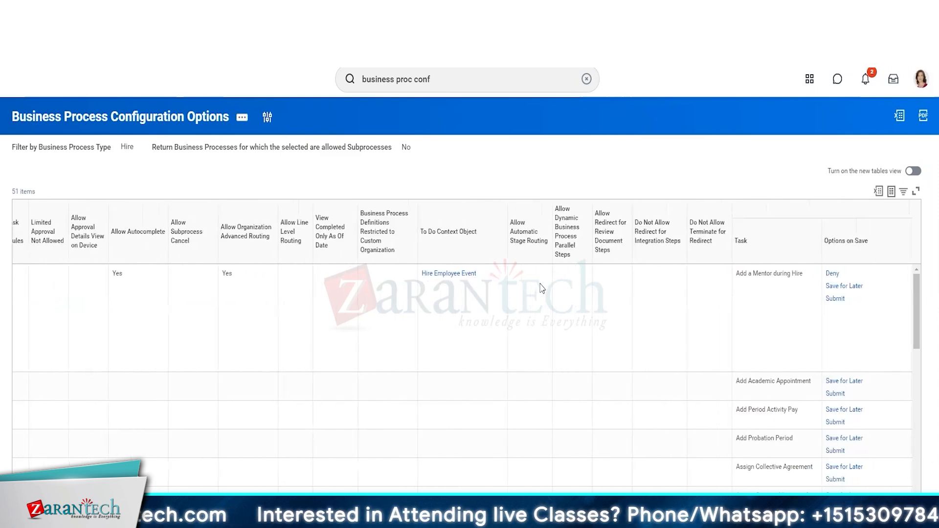
{"action": "scroll", "coordinate": [542, 289], "scroll_direction": "right", "scroll_amount": 8}
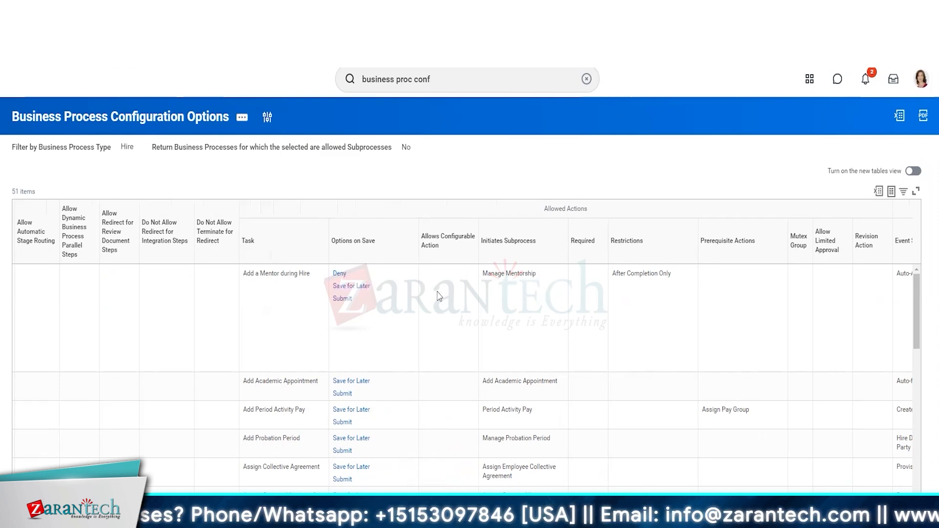
{"action": "scroll", "coordinate": [541, 288], "scroll_direction": "right", "scroll_amount": 5}
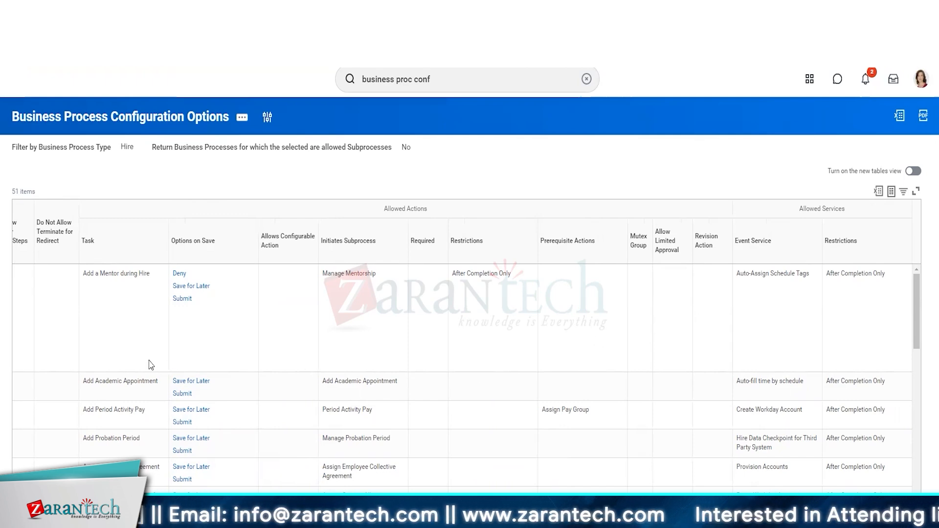
Review Hire's list of allowed action tasks with their restrictions and prerequisites, and switch to the Business Process Useful Notes (con't) slide
{"action": "scroll", "coordinate": [152, 365], "scroll_direction": "down", "scroll_amount": 5}
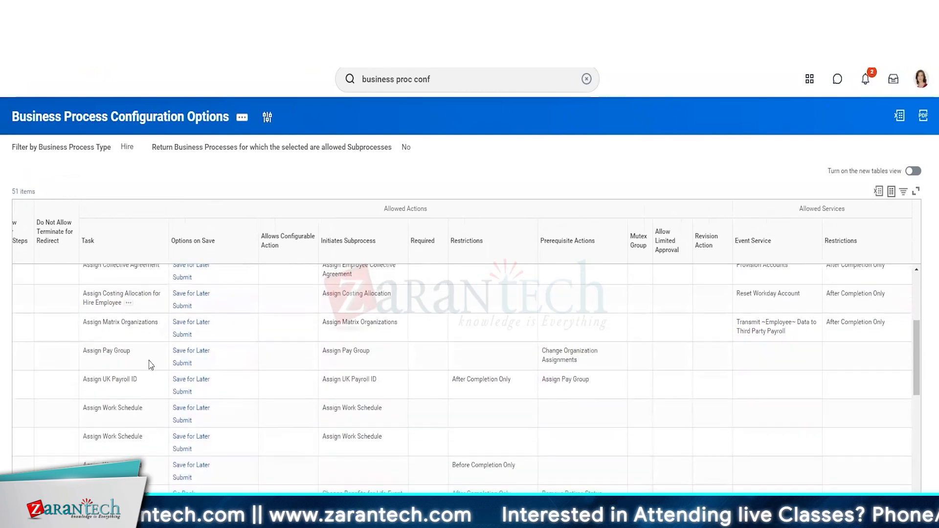
{"action": "scroll", "coordinate": [151, 365], "scroll_direction": "down", "scroll_amount": 8}
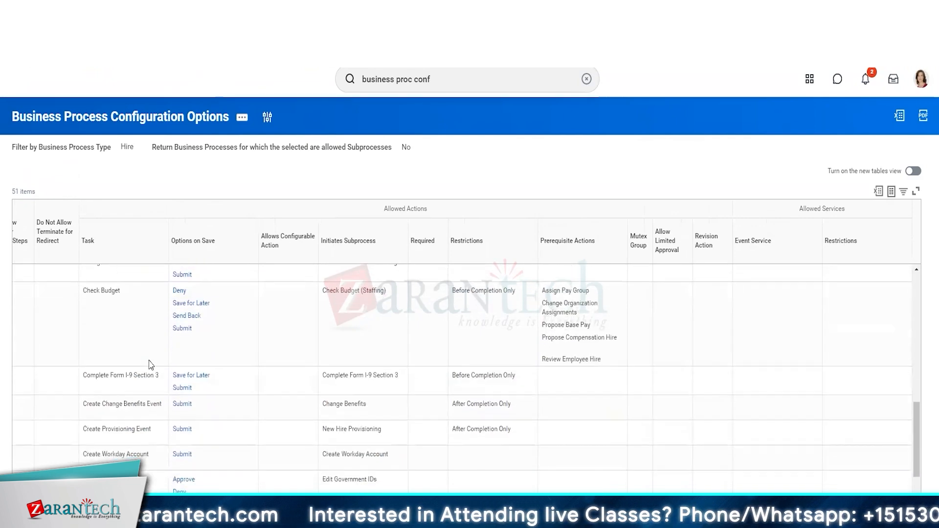
{"action": "scroll", "coordinate": [151, 365], "scroll_direction": "down", "scroll_amount": 10}
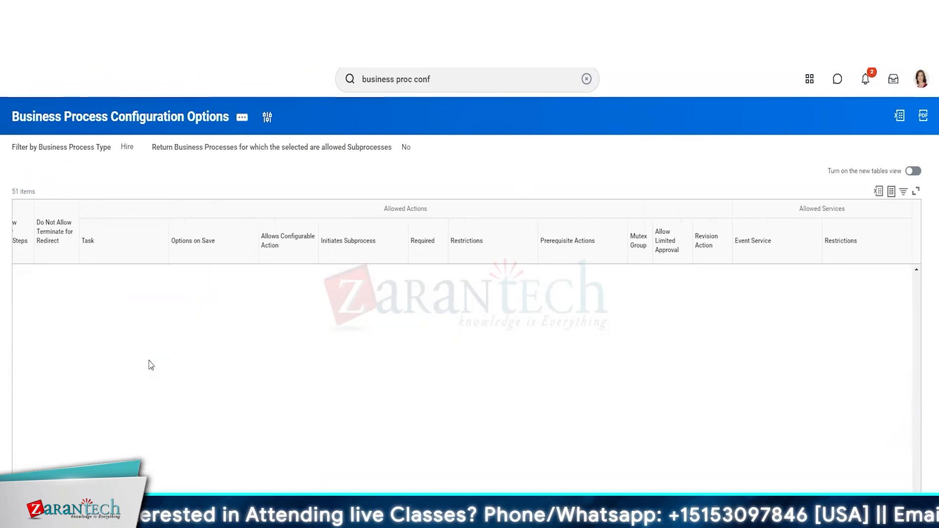
{"action": "scroll", "coordinate": [151, 365], "scroll_direction": "down", "scroll_amount": 5}
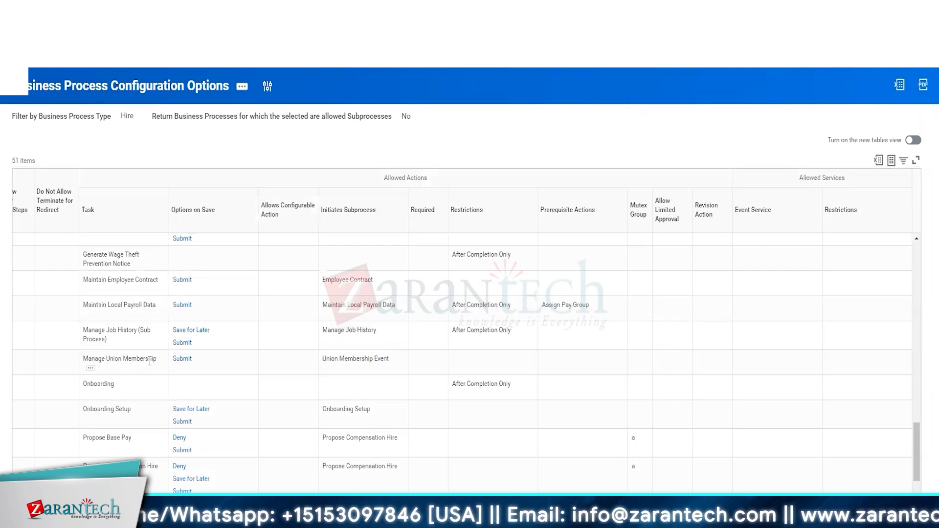
{"action": "scroll", "coordinate": [150, 362], "scroll_direction": "down", "scroll_amount": 8}
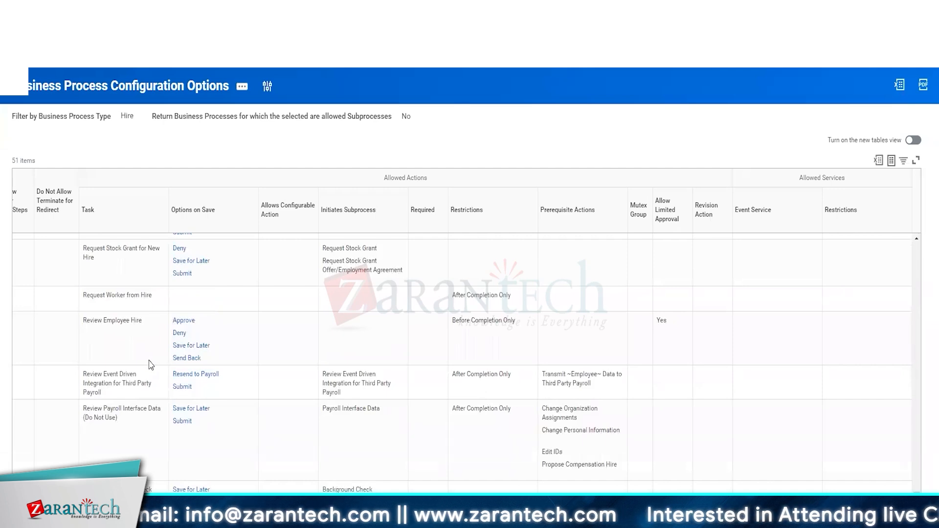
{"action": "key", "text": "alt+Tab"}
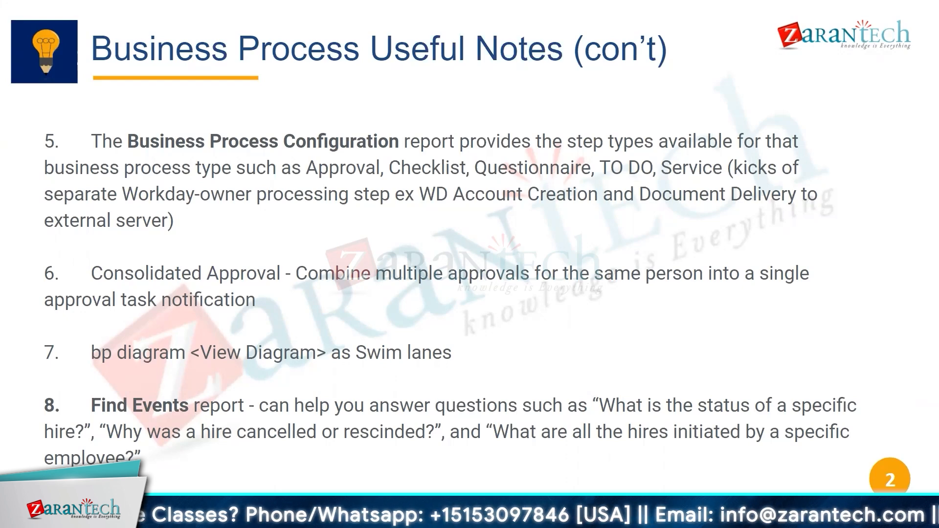
Switch back to Workday, search for "bp: hire", and open the Hire (Default Definition) business process to view its steps
{"action": "key", "text": "alt+Tab"}
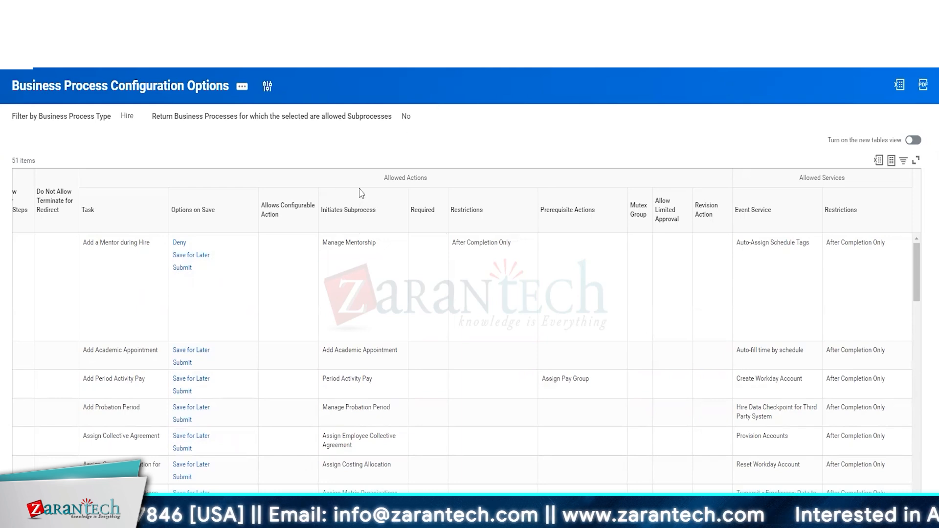
{"action": "scroll", "coordinate": [435, 107], "scroll_direction": "up", "scroll_amount": 1}
{"action": "left_click", "coordinate": [443, 81]}
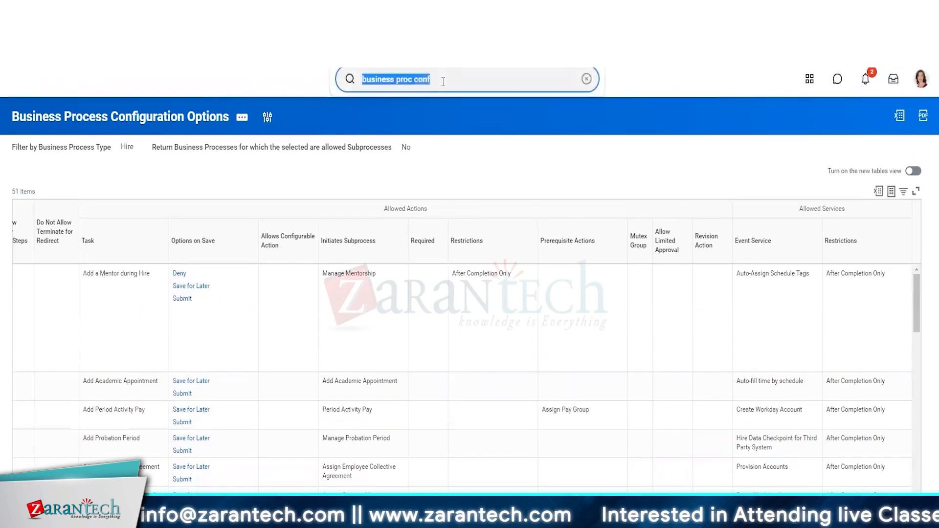
{"action": "type", "text": "bp: hire"}
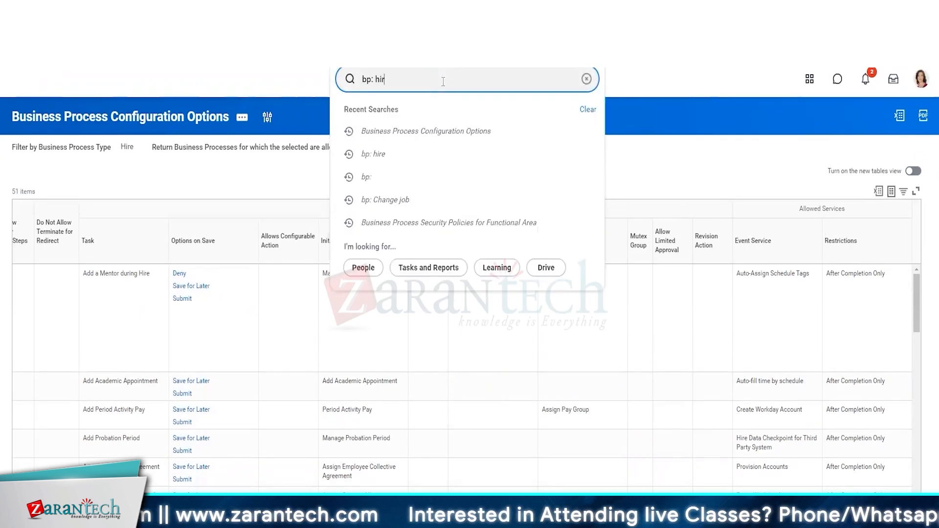
{"action": "key", "text": "Return"}
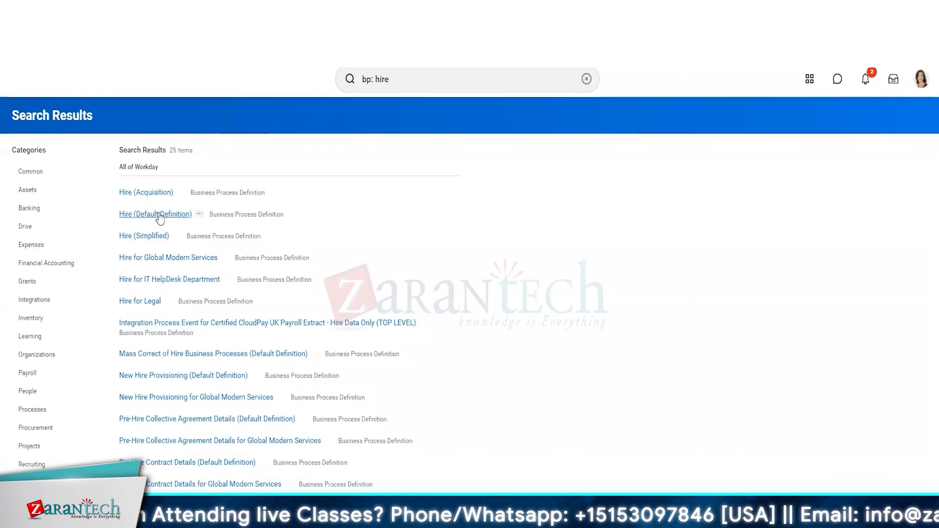
{"action": "left_click", "coordinate": [237, 217]}
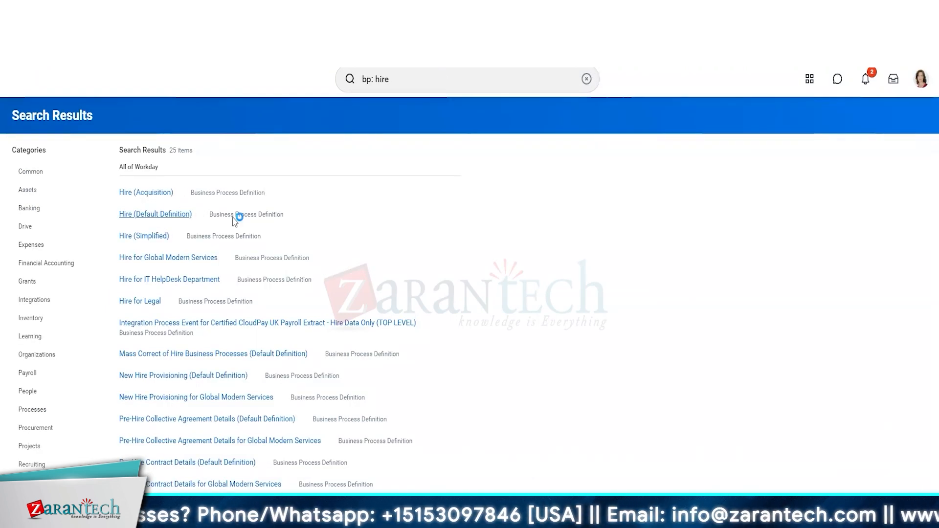
{"action": "scroll", "coordinate": [503, 471], "scroll_direction": "down", "scroll_amount": 10}
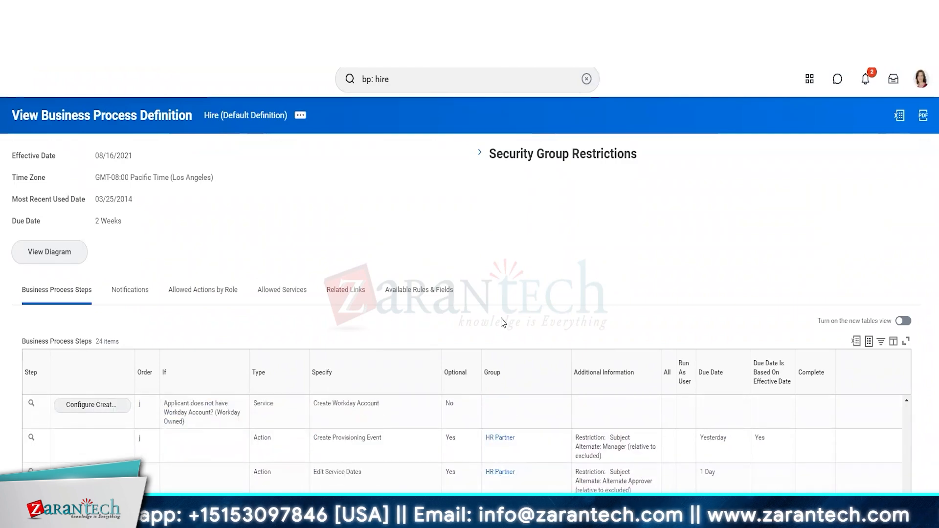
{"action": "scroll", "coordinate": [503, 323], "scroll_direction": "down", "scroll_amount": 10}
{"action": "scroll", "coordinate": [501, 322], "scroll_direction": "up", "scroll_amount": 15}
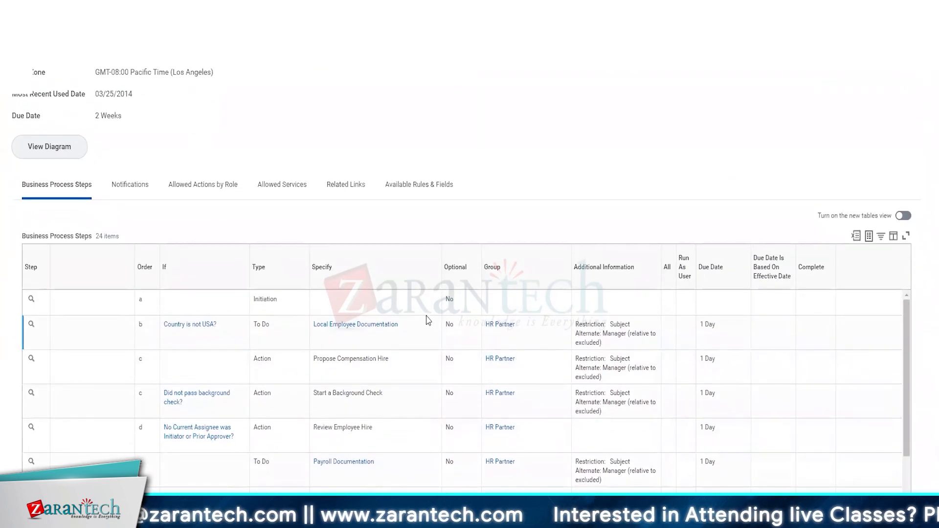
{"action": "scroll", "coordinate": [240, 170], "scroll_direction": "up", "scroll_amount": 2}
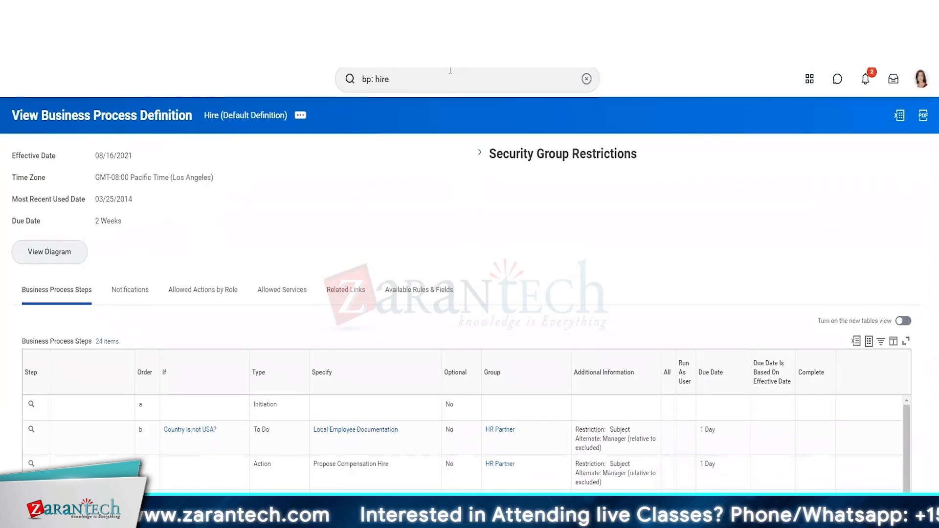
Open Hire (Default Definition) for editing with effective date 08/16/2021 and the GMT-08:00 Pacific time zone
{"action": "left_click", "coordinate": [300, 117]}
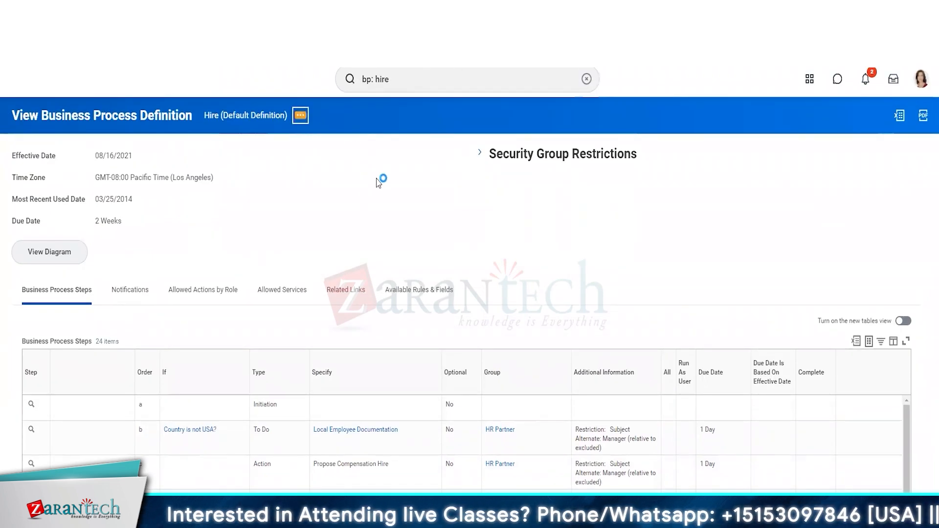
{"action": "mouse_move", "coordinate": [374, 178]}
{"action": "left_click", "coordinate": [443, 209]}
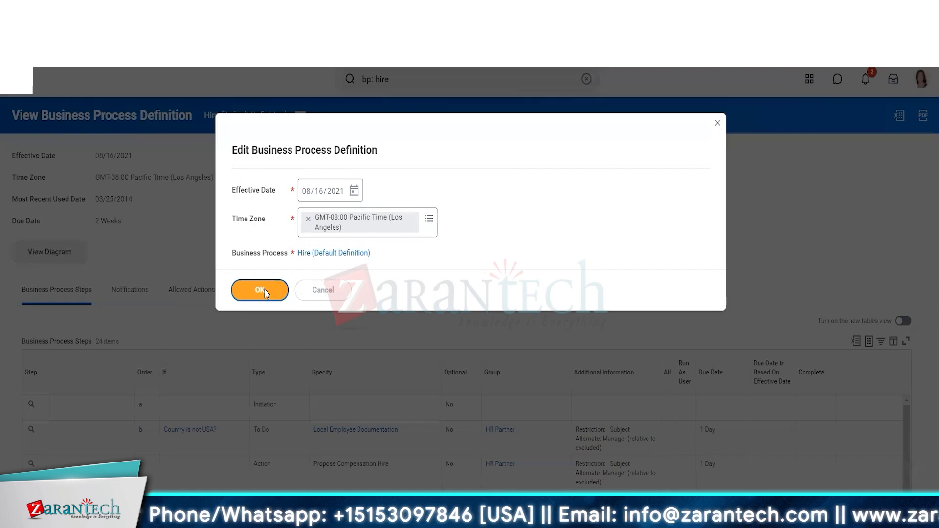
{"action": "scroll", "coordinate": [264, 293], "scroll_direction": "down", "scroll_amount": 3}
{"action": "scroll", "coordinate": [548, 428], "scroll_direction": "right", "scroll_amount": 5}
{"action": "scroll", "coordinate": [547, 428], "scroll_direction": "left", "scroll_amount": 5}
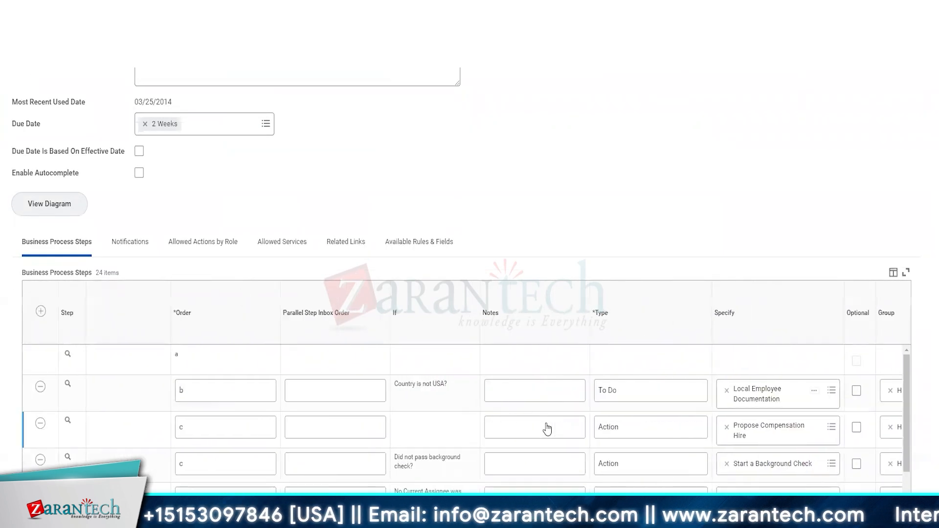
{"action": "scroll", "coordinate": [547, 429], "scroll_direction": "down", "scroll_amount": 2}
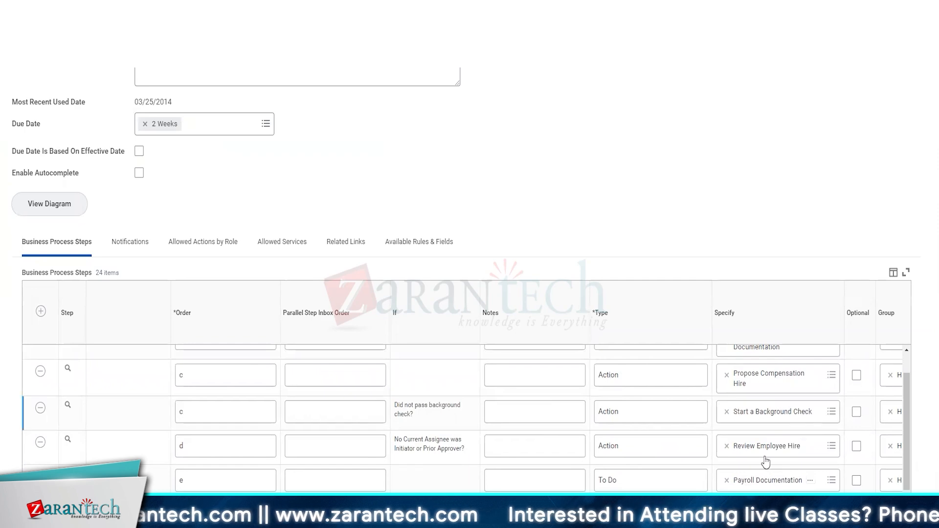
{"action": "left_click", "coordinate": [457, 463]}
{"action": "scroll", "coordinate": [627, 446], "scroll_direction": "right", "scroll_amount": 5}
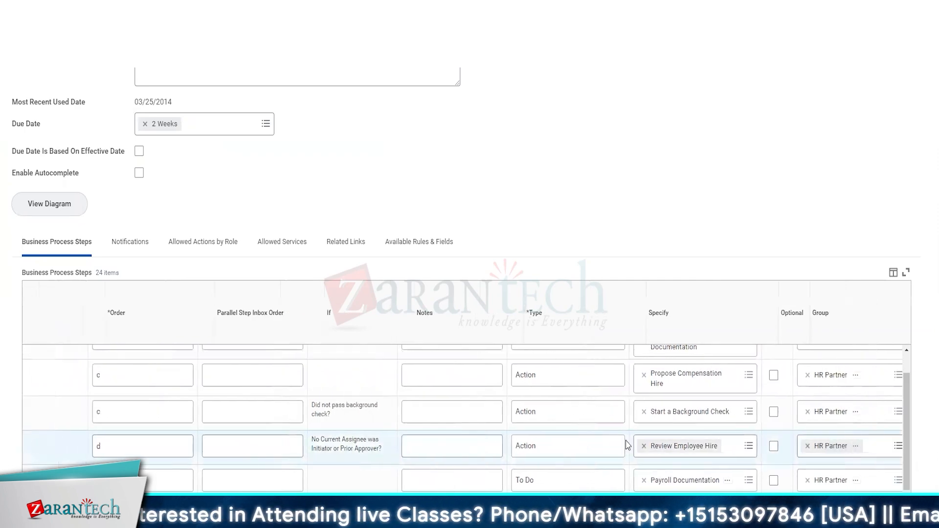
{"action": "scroll", "coordinate": [627, 445], "scroll_direction": "right", "scroll_amount": 6}
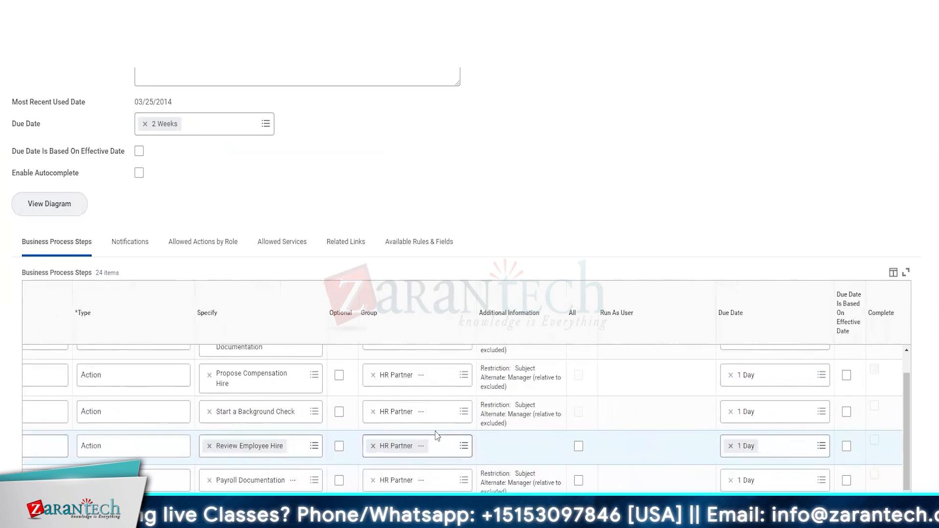
{"action": "left_click", "coordinate": [464, 449]}
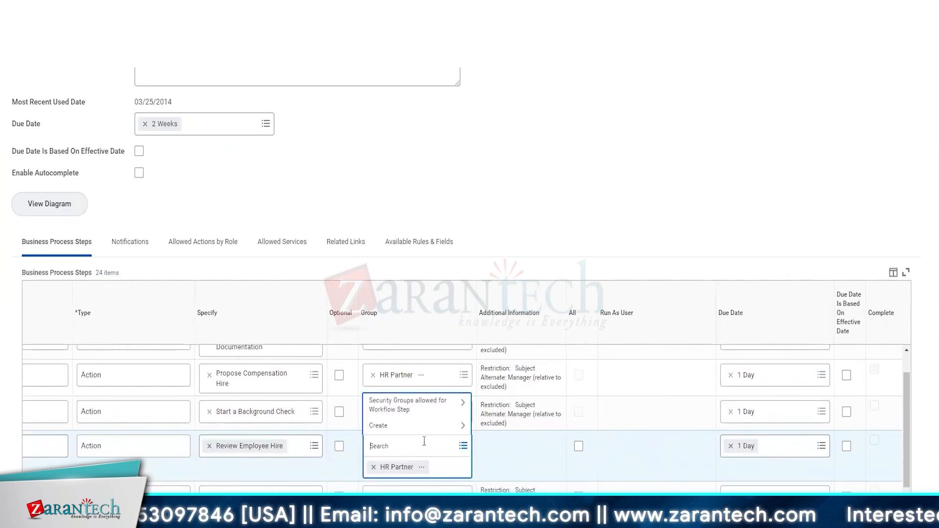
{"action": "type", "text": "consoli"}
{"action": "key", "text": "Escape"}
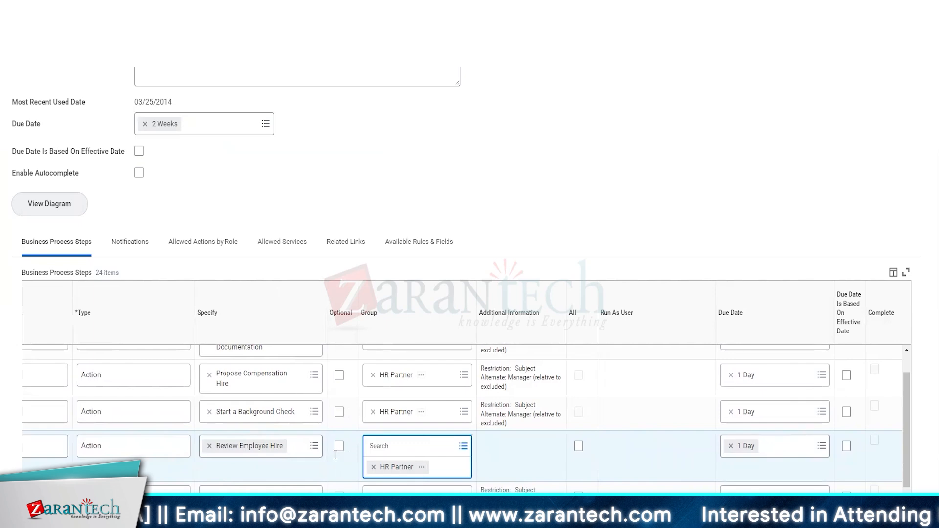
{"action": "left_click", "coordinate": [156, 449]}
{"action": "scroll", "coordinate": [34, 446], "scroll_direction": "left", "scroll_amount": 10}
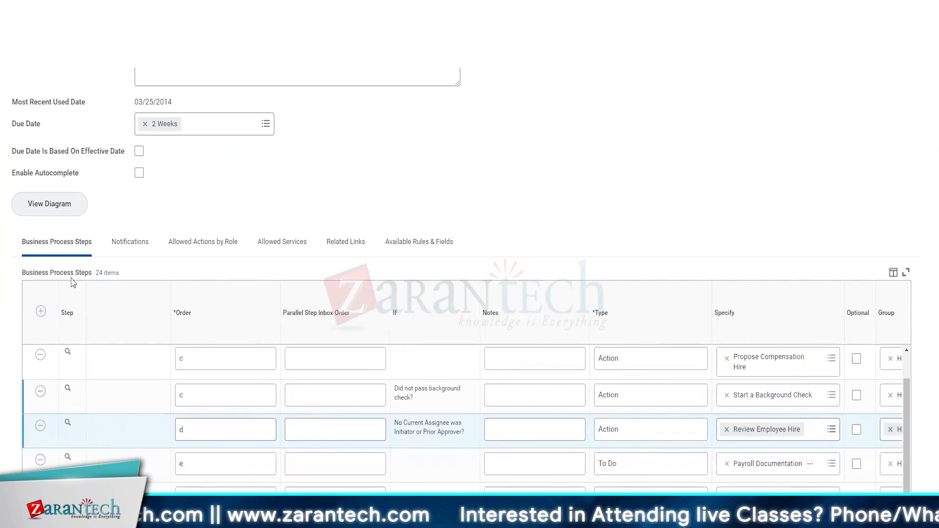
Add a new business process step with order d and type Consolidated Approval
{"action": "left_click", "coordinate": [41, 312]}
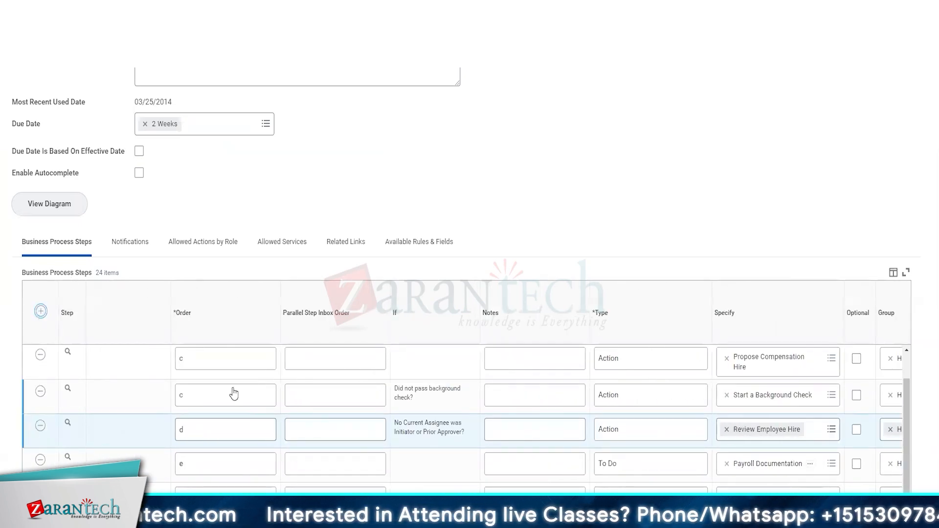
{"action": "left_click", "coordinate": [223, 359]}
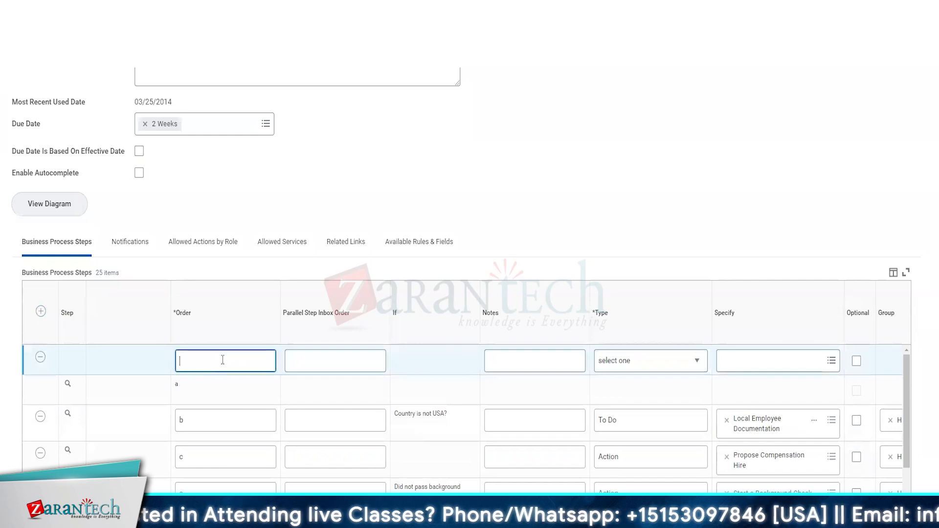
{"action": "type", "text": "d"}
{"action": "key", "text": "Tab"}
{"action": "key", "text": "Tab"}
{"action": "key", "text": "Tab"}
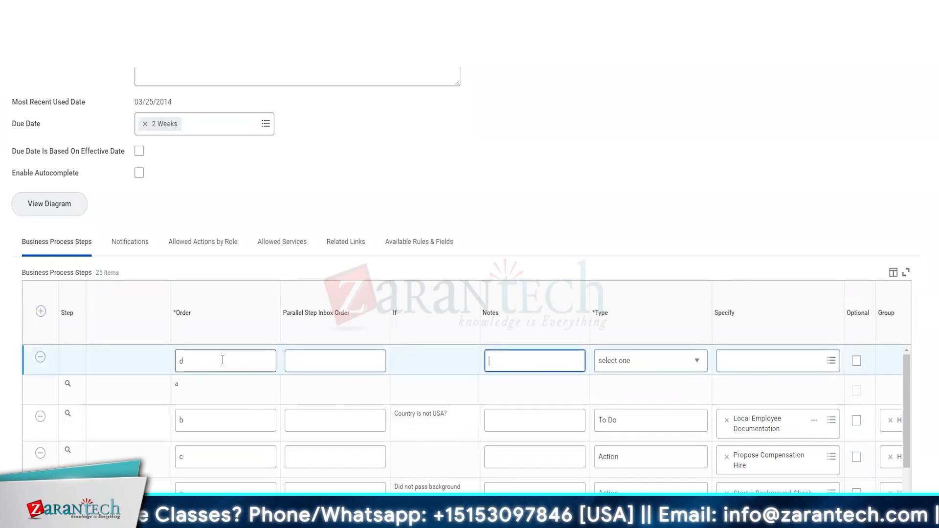
{"action": "left_click", "coordinate": [680, 364]}
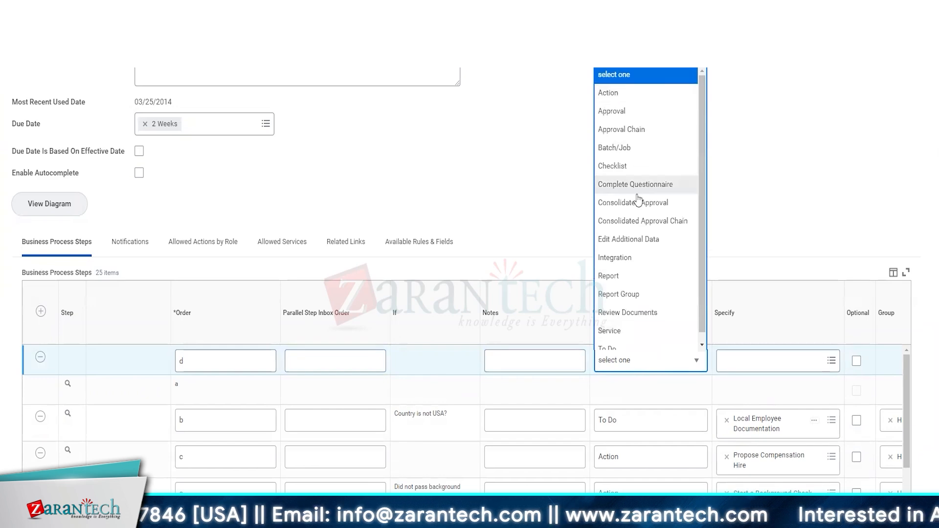
{"action": "left_click", "coordinate": [639, 202]}
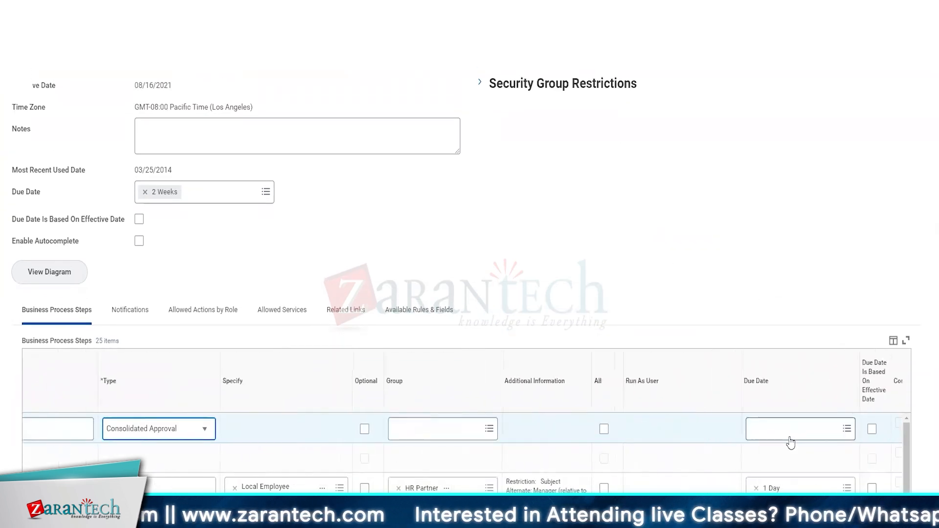
Assign the HR Partner group to the Consolidated Approval step, set its due date to 1 Day, and submit the definition
{"action": "scroll", "coordinate": [426, 238], "scroll_direction": "down", "scroll_amount": 4}
{"action": "left_click", "coordinate": [425, 233]}
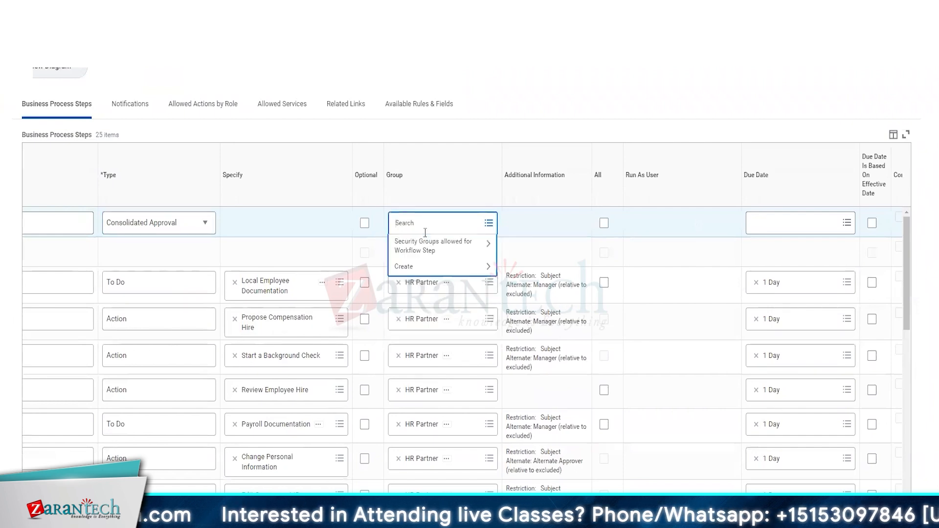
{"action": "type", "text": "hr partner"}
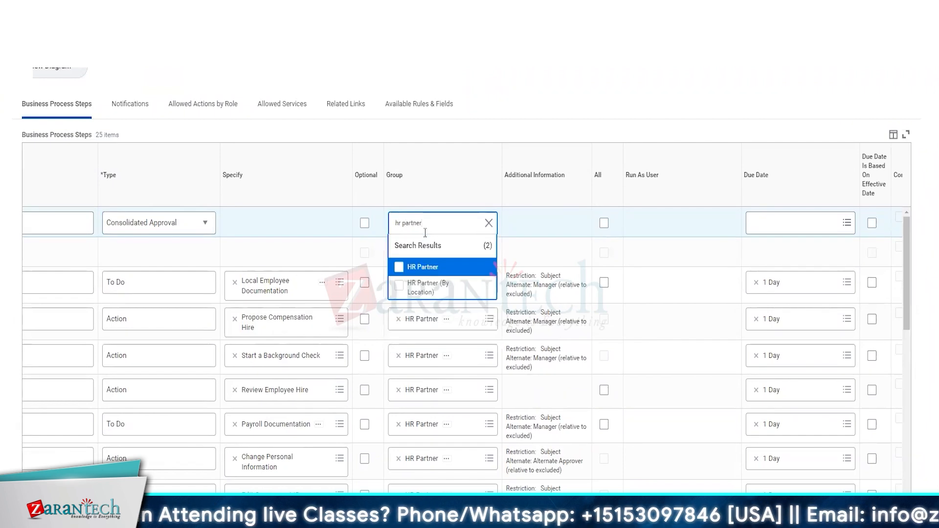
{"action": "left_click", "coordinate": [422, 268]}
{"action": "left_click", "coordinate": [666, 252]}
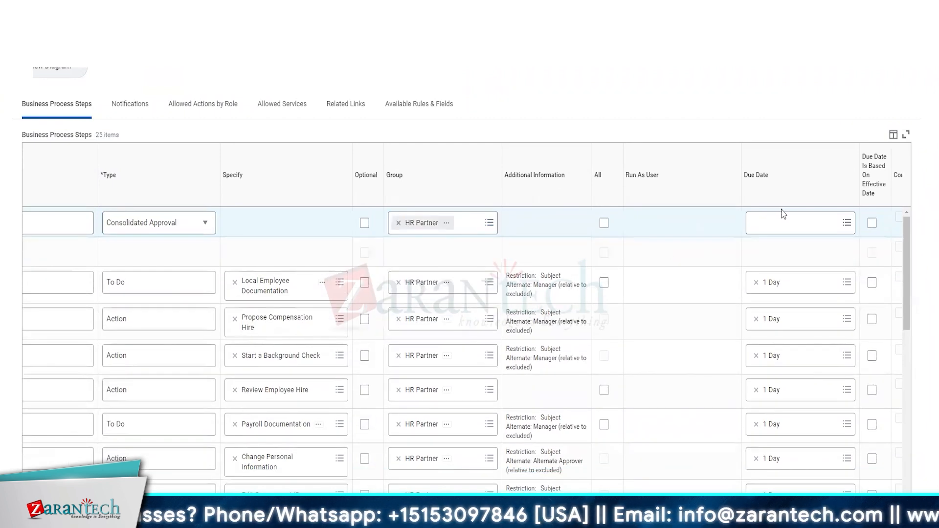
{"action": "left_click", "coordinate": [781, 218]}
{"action": "type", "text": "1 day"}
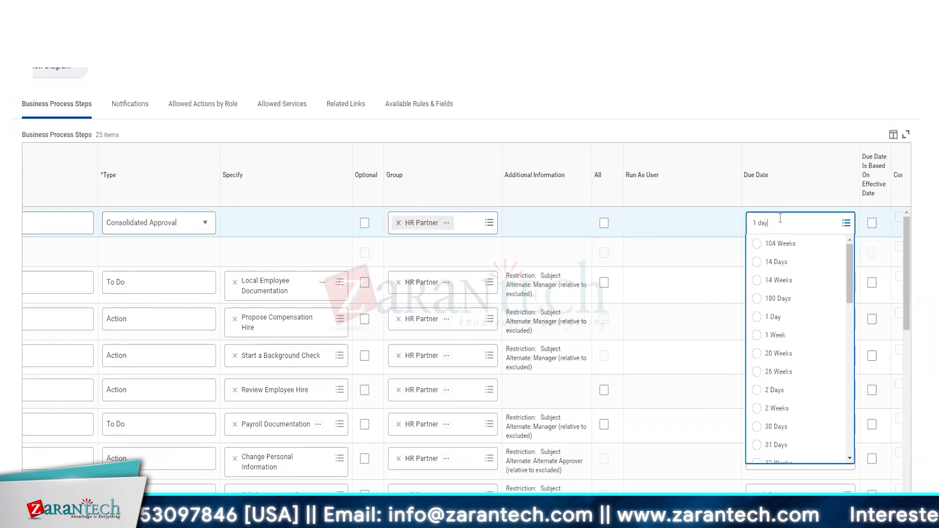
{"action": "key", "text": "Return"}
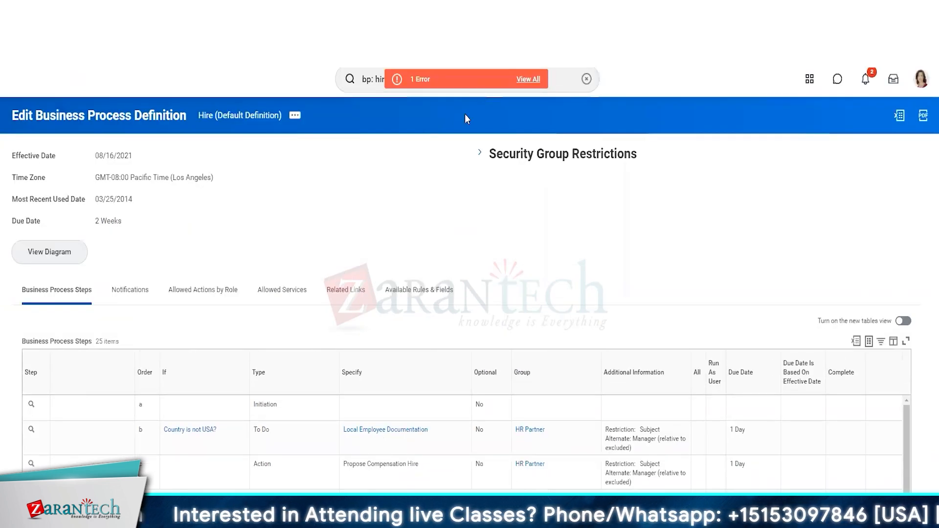
Read the page error's details, close them, and locate the Consolidated Approval row in the steps table
{"action": "left_click", "coordinate": [470, 87]}
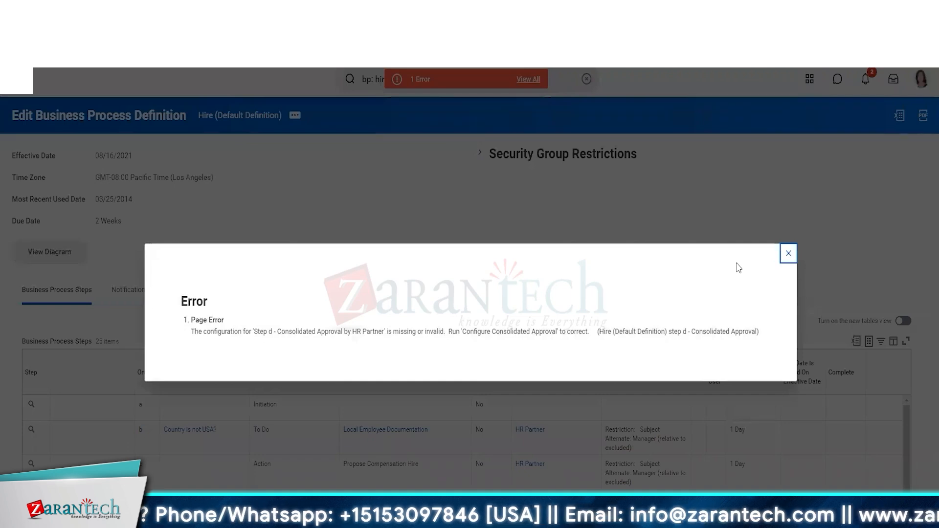
{"action": "left_click", "coordinate": [789, 254]}
{"action": "scroll", "coordinate": [419, 420], "scroll_direction": "down", "scroll_amount": 2}
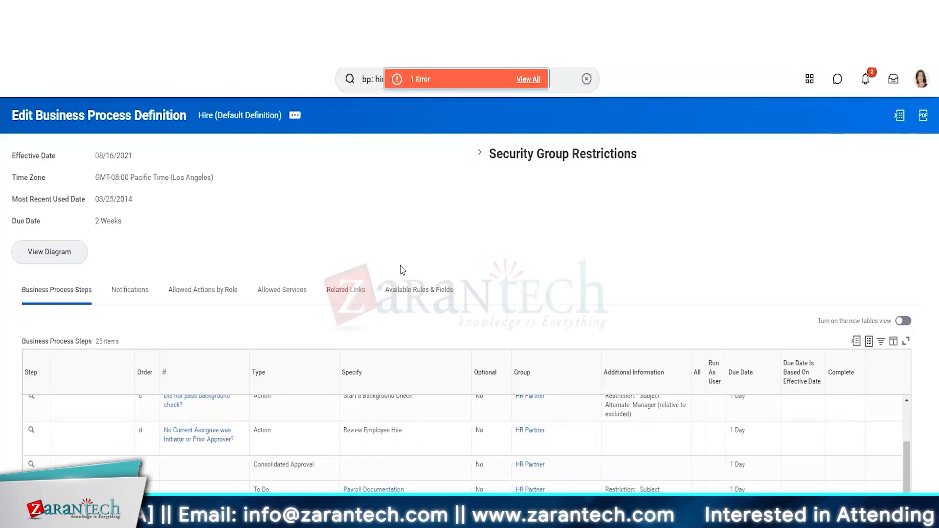
{"action": "scroll", "coordinate": [348, 314], "scroll_direction": "down", "scroll_amount": 2}
{"action": "left_click_drag", "start_coordinate": [402, 270], "coordinate": [415, 371]}
{"action": "scroll", "coordinate": [415, 371], "scroll_direction": "up", "scroll_amount": 1}
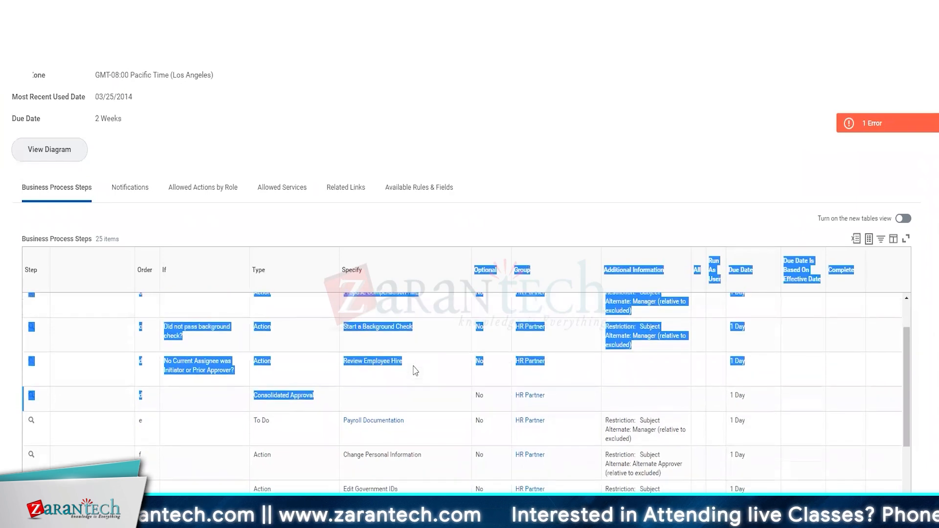
{"action": "left_click", "coordinate": [347, 337]}
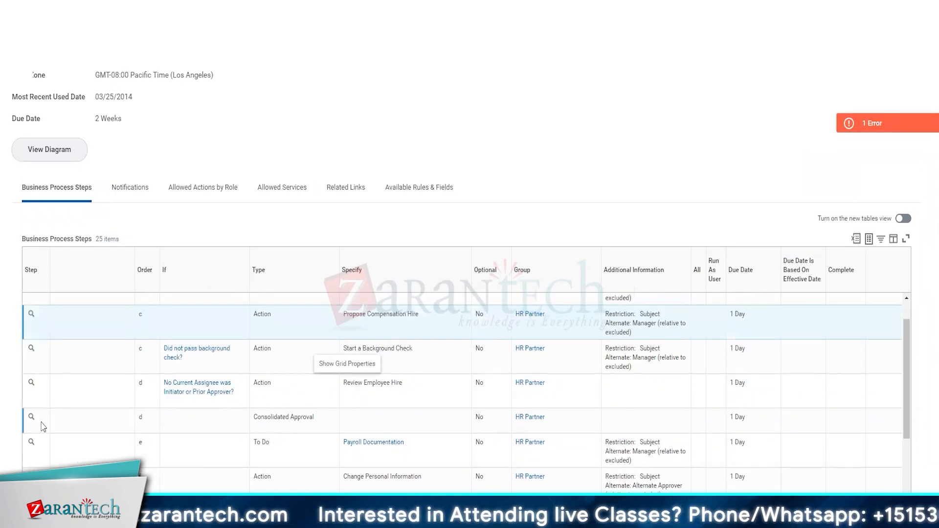
Open Configure Consolidated Approval for step d of the Hire definition, keeping the effective date 08/16/2021 and Pacific time zone
{"action": "mouse_move", "coordinate": [40, 422]}
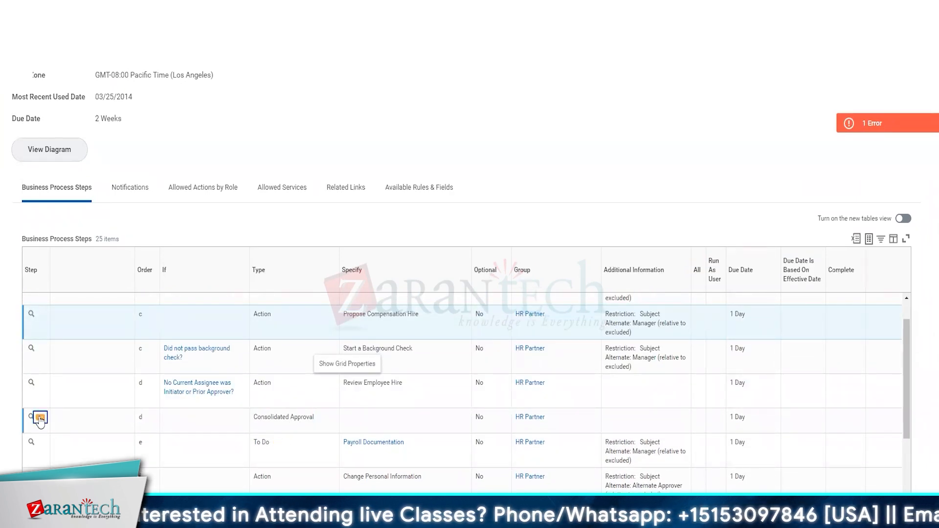
{"action": "left_click", "coordinate": [41, 419]}
{"action": "mouse_move", "coordinate": [128, 342]}
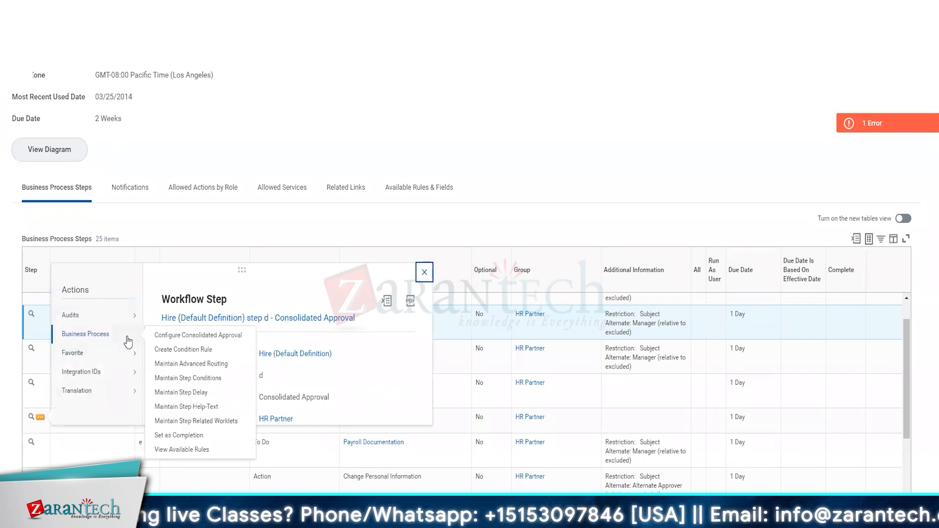
{"action": "left_click", "coordinate": [184, 337]}
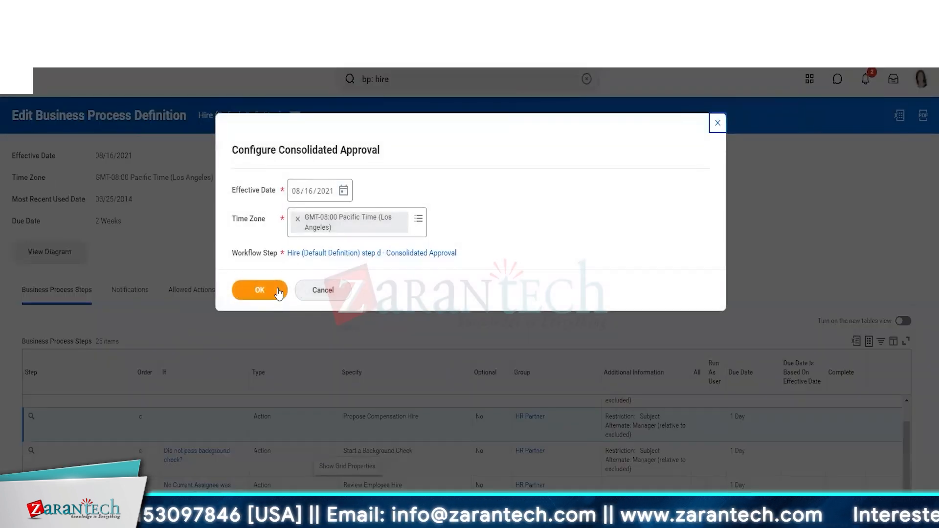
{"action": "left_click", "coordinate": [260, 290]}
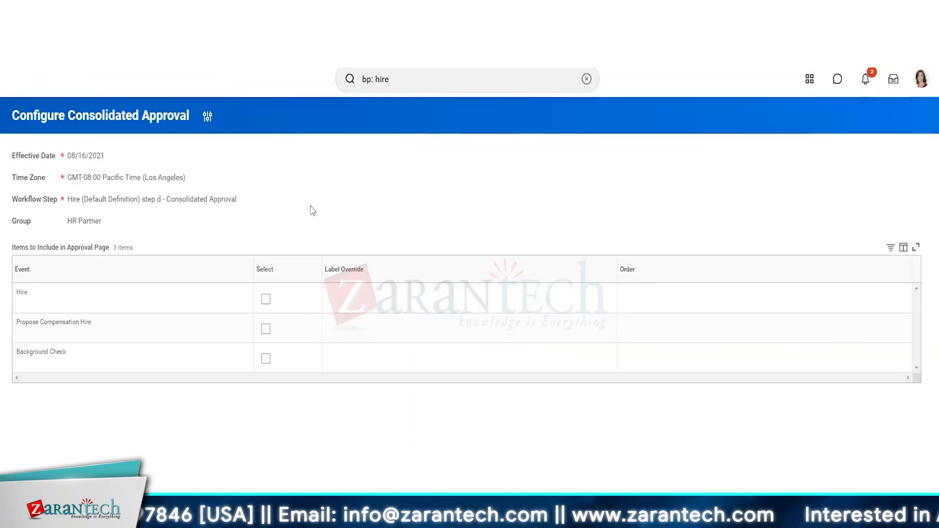
Include the Hire, Propose Compensation Hire and Background Check events in the consolidated approval page
{"action": "left_click", "coordinate": [266, 299]}
{"action": "left_click", "coordinate": [265, 330]}
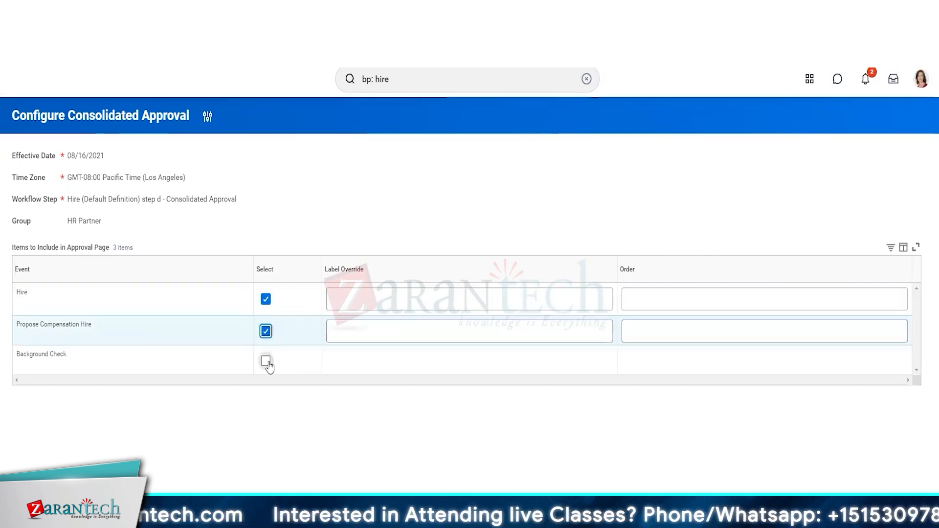
{"action": "left_click", "coordinate": [266, 362]}
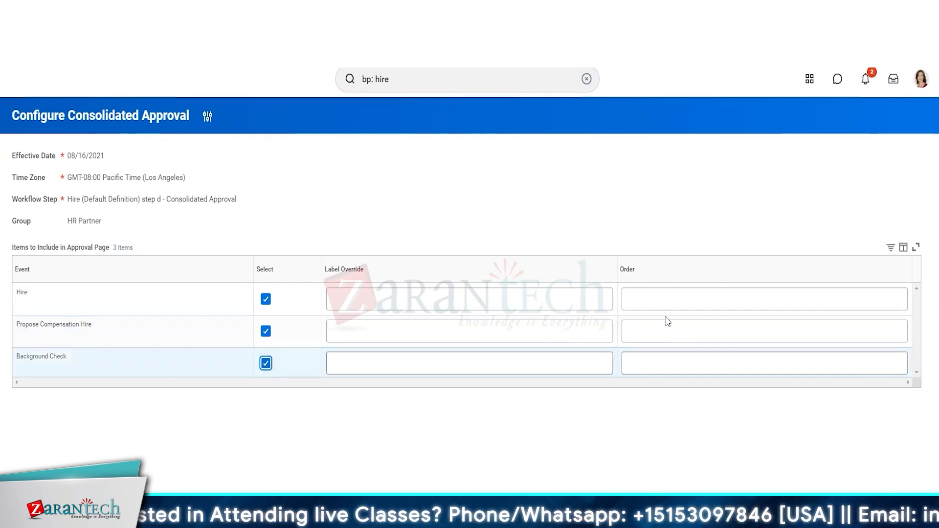
Order the approval items as Background Check a, Hire b and Propose Compensation Hire c, and submit the configuration
{"action": "left_click", "coordinate": [665, 367]}
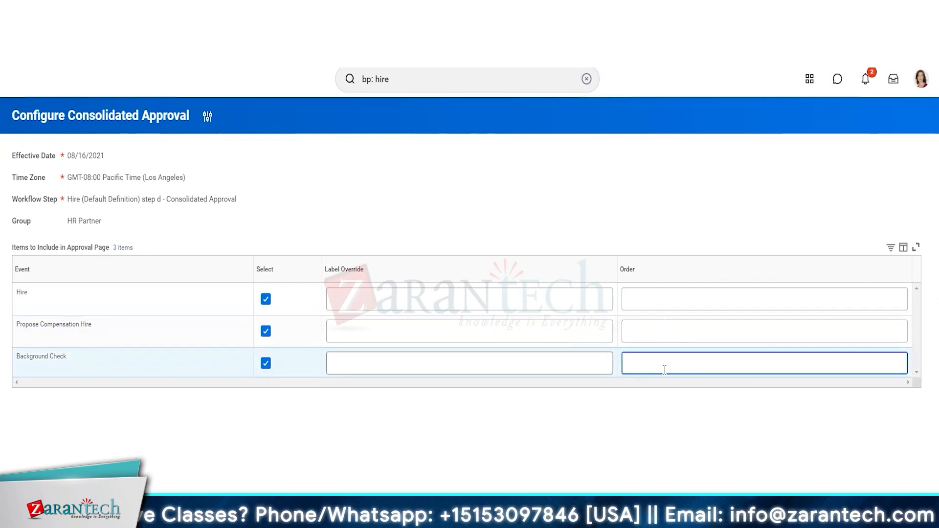
{"action": "left_click", "coordinate": [667, 296]}
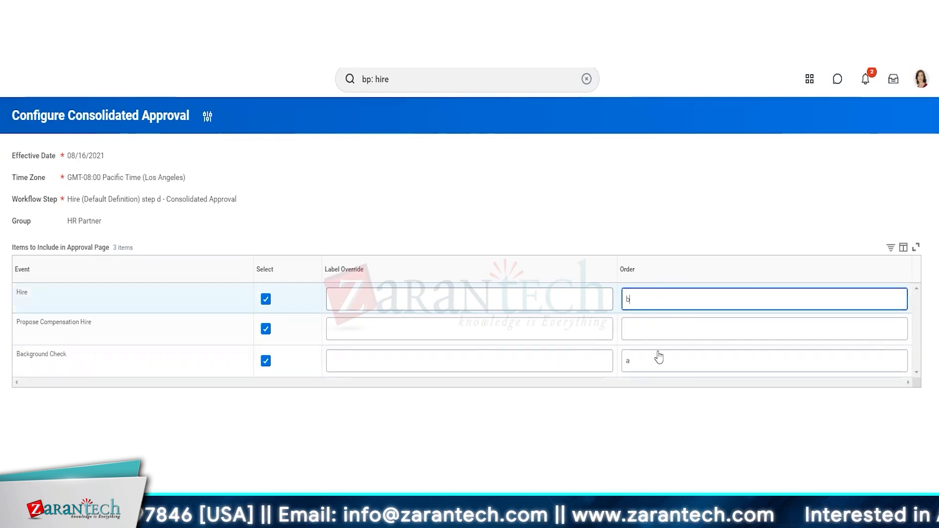
{"action": "left_click", "coordinate": [659, 333]}
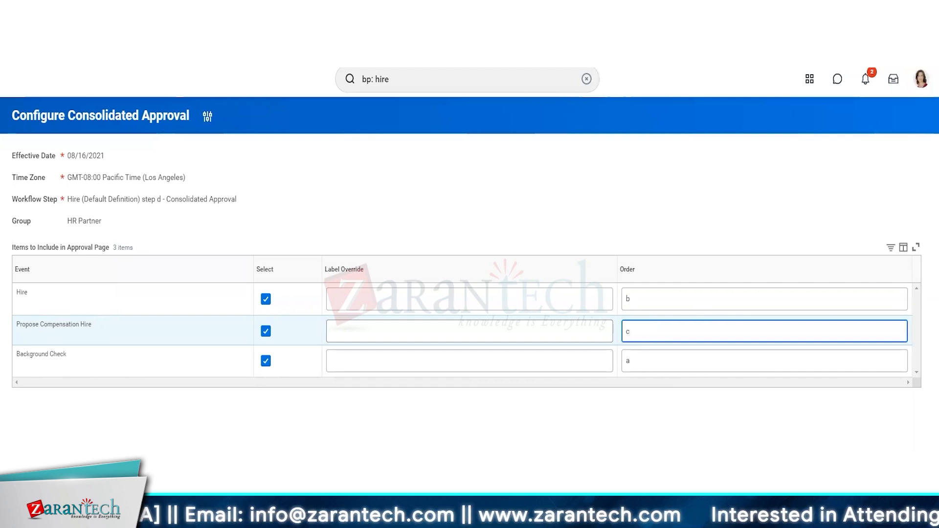
{"action": "left_click", "coordinate": [37, 507]}
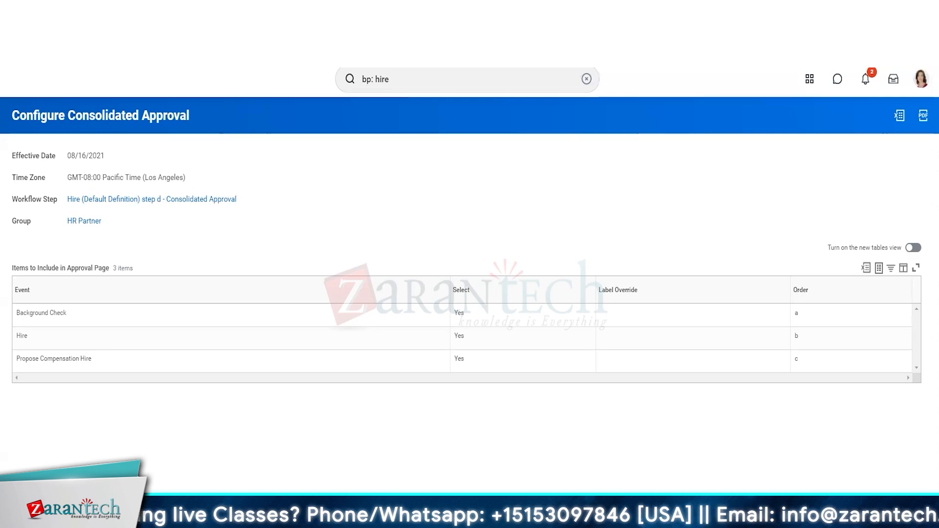
Return to the Hire default definition and review the business process steps around the Consolidated Approval row
{"action": "key", "text": "alt+Left"}
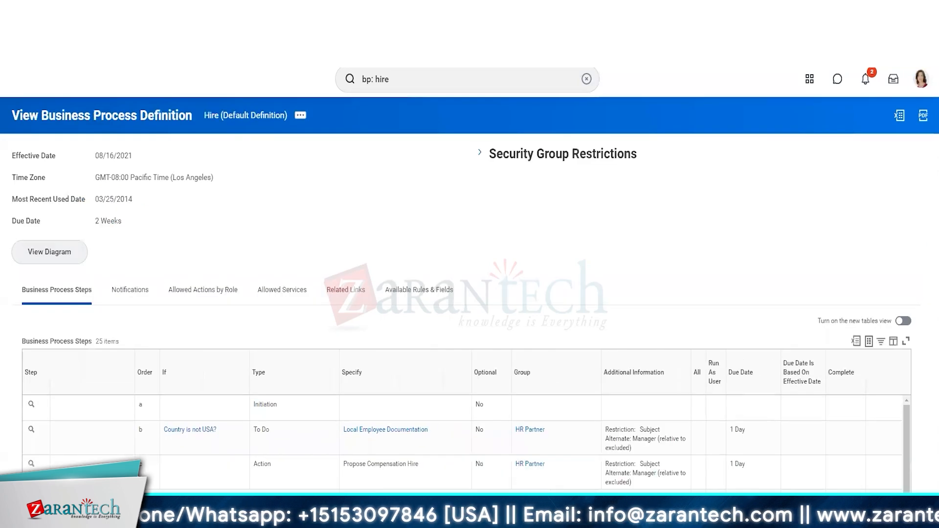
{"action": "scroll", "coordinate": [384, 220], "scroll_direction": "down", "scroll_amount": 3}
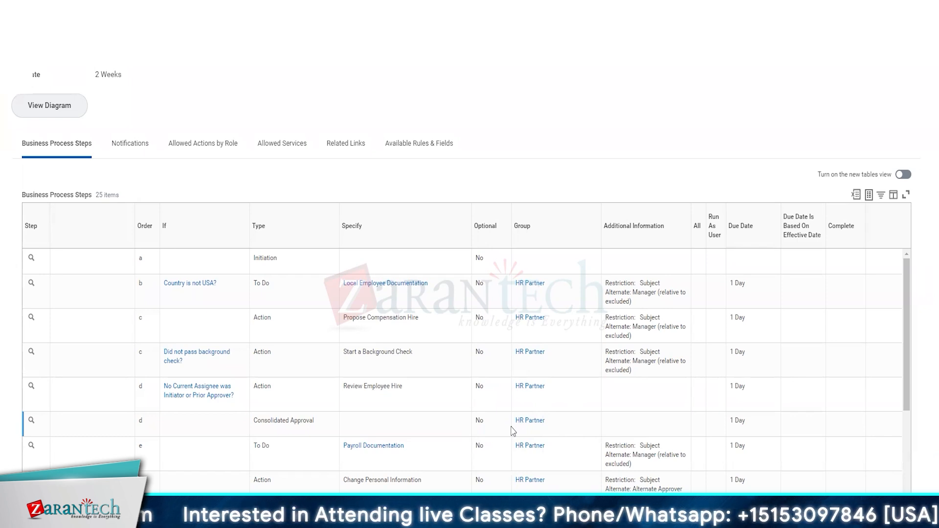
{"action": "scroll", "coordinate": [513, 430], "scroll_direction": "down", "scroll_amount": 2}
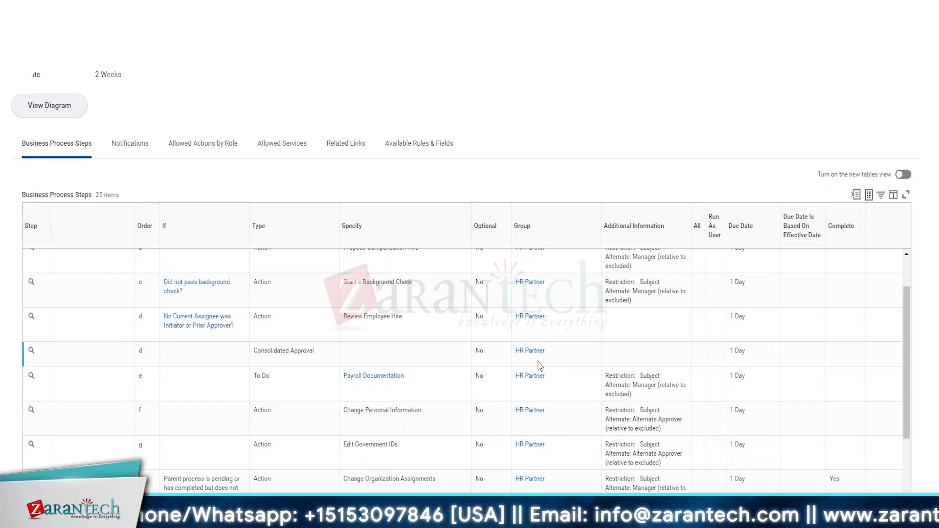
{"action": "key", "text": "alt+Tab"}
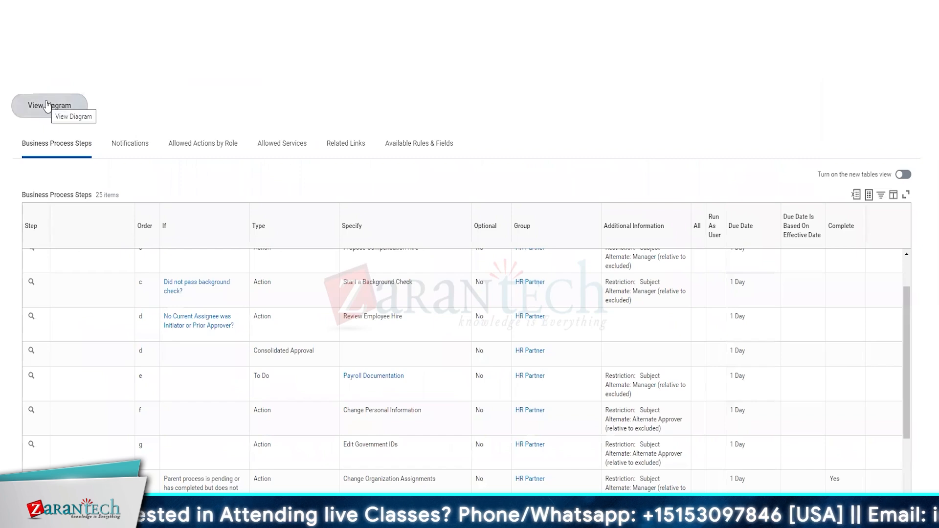
Open the Hire definition's diagram and examine the flow from Initiation through the parallel HR Partner steps to Consolidated Approval
{"action": "scroll", "coordinate": [51, 106], "scroll_direction": "down", "scroll_amount": 1}
{"action": "scroll", "coordinate": [51, 105], "scroll_direction": "up", "scroll_amount": 2}
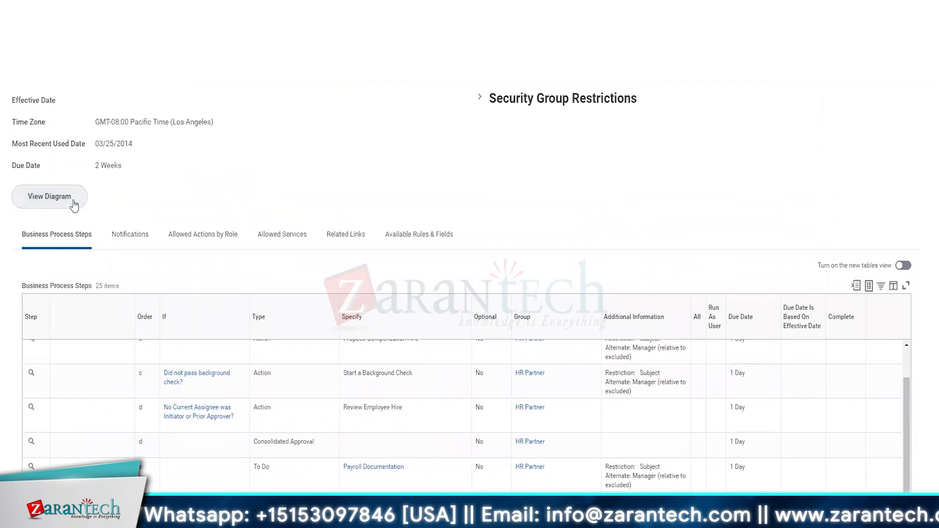
{"action": "left_click", "coordinate": [19, 200]}
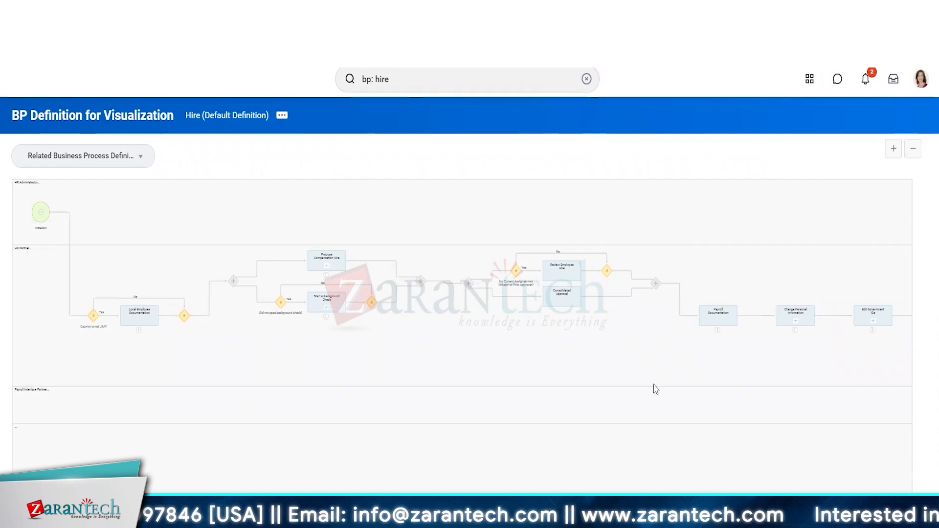
{"action": "scroll", "coordinate": [656, 389], "scroll_direction": "up", "scroll_amount": 2}
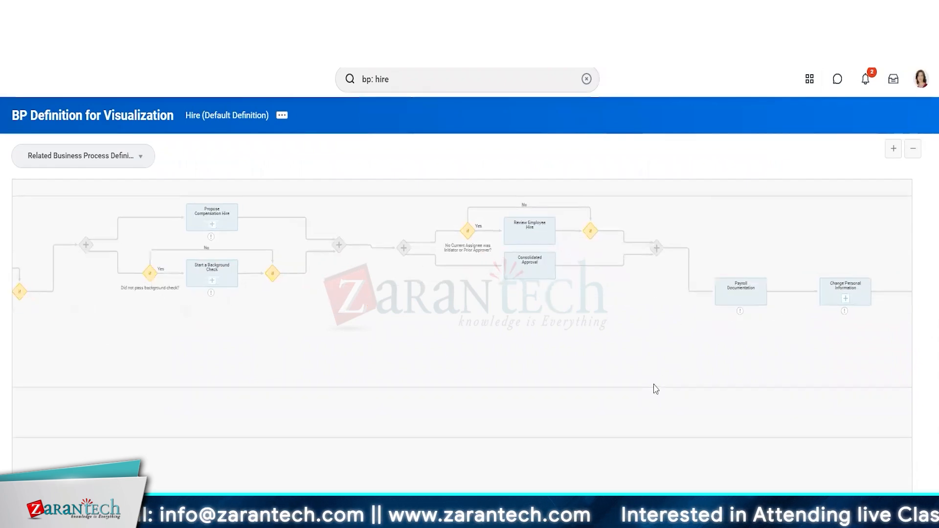
{"action": "scroll", "coordinate": [656, 389], "scroll_direction": "down", "scroll_amount": 2}
{"action": "scroll", "coordinate": [656, 389], "scroll_direction": "up", "scroll_amount": 1}
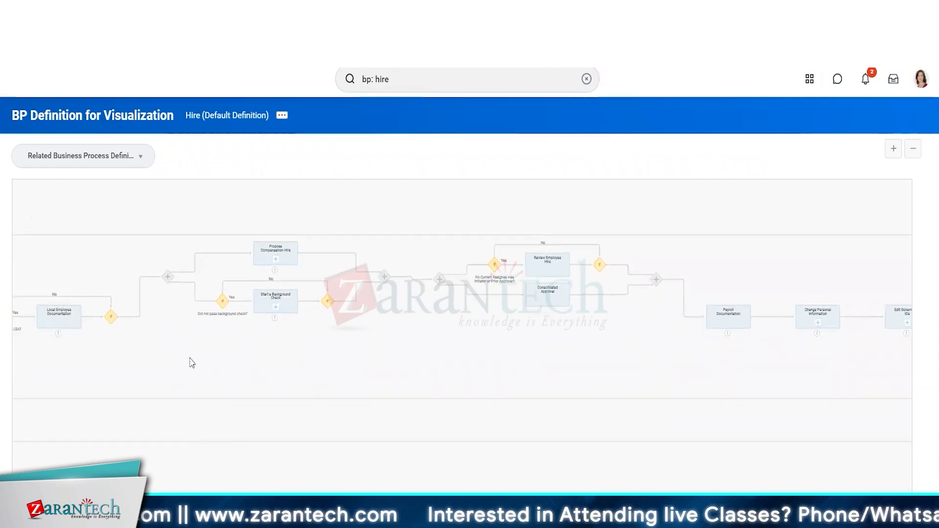
{"action": "scroll", "coordinate": [191, 362], "scroll_direction": "up", "scroll_amount": 2}
{"action": "left_click_drag", "start_coordinate": [190, 362], "coordinate": [590, 455]}
{"action": "scroll", "coordinate": [377, 379], "scroll_direction": "up", "scroll_amount": 1}
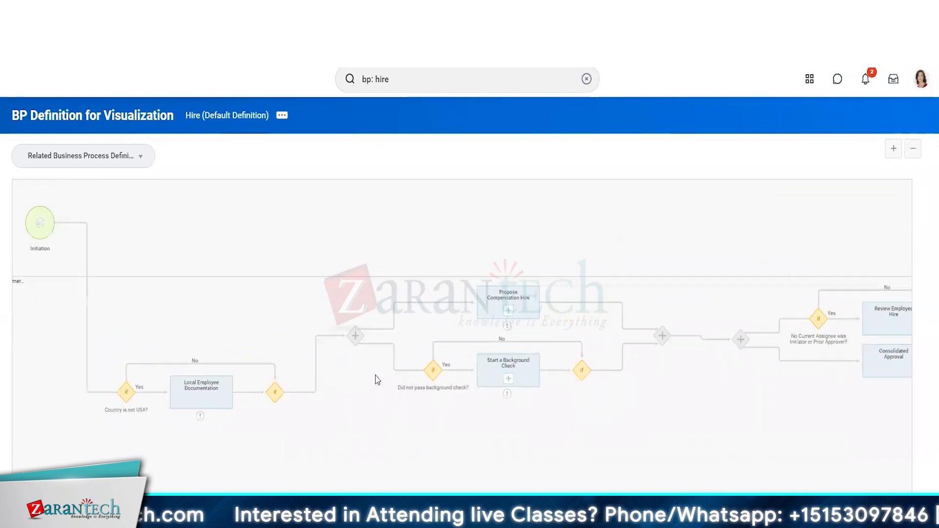
{"action": "left_click_drag", "start_coordinate": [377, 380], "coordinate": [438, 414]}
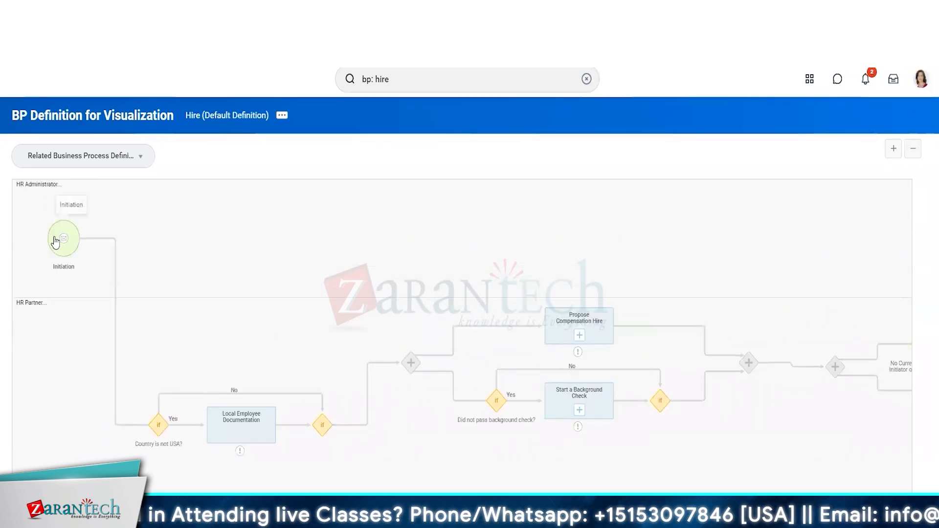